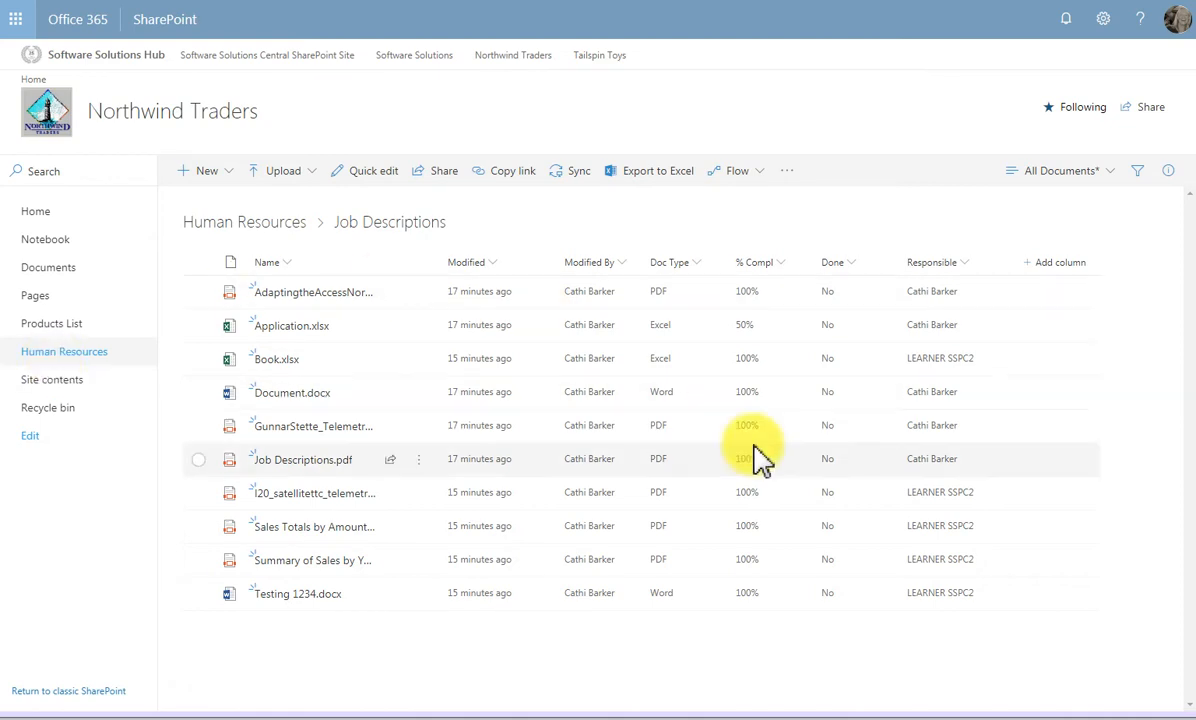
Step: Review the columns and views in the Human Resources library settings, and return to the Job Descriptions folder
{"action": "left_click", "coordinate": [1104, 22]}
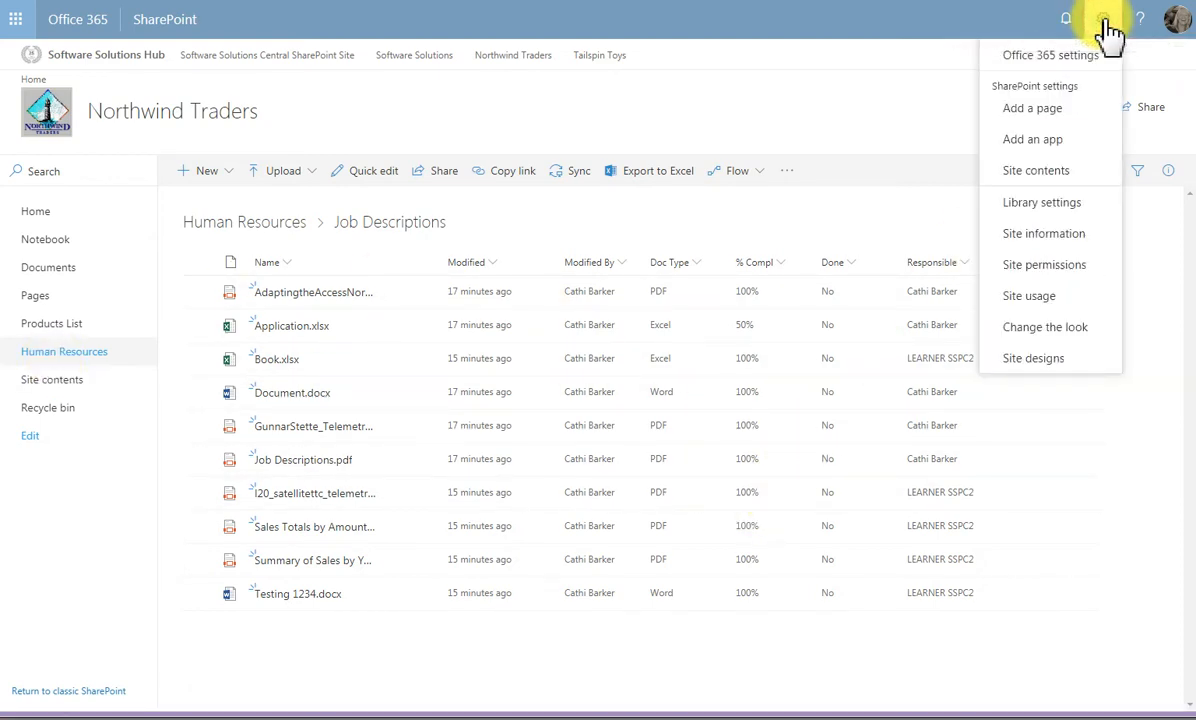
{"action": "left_click", "coordinate": [1055, 208]}
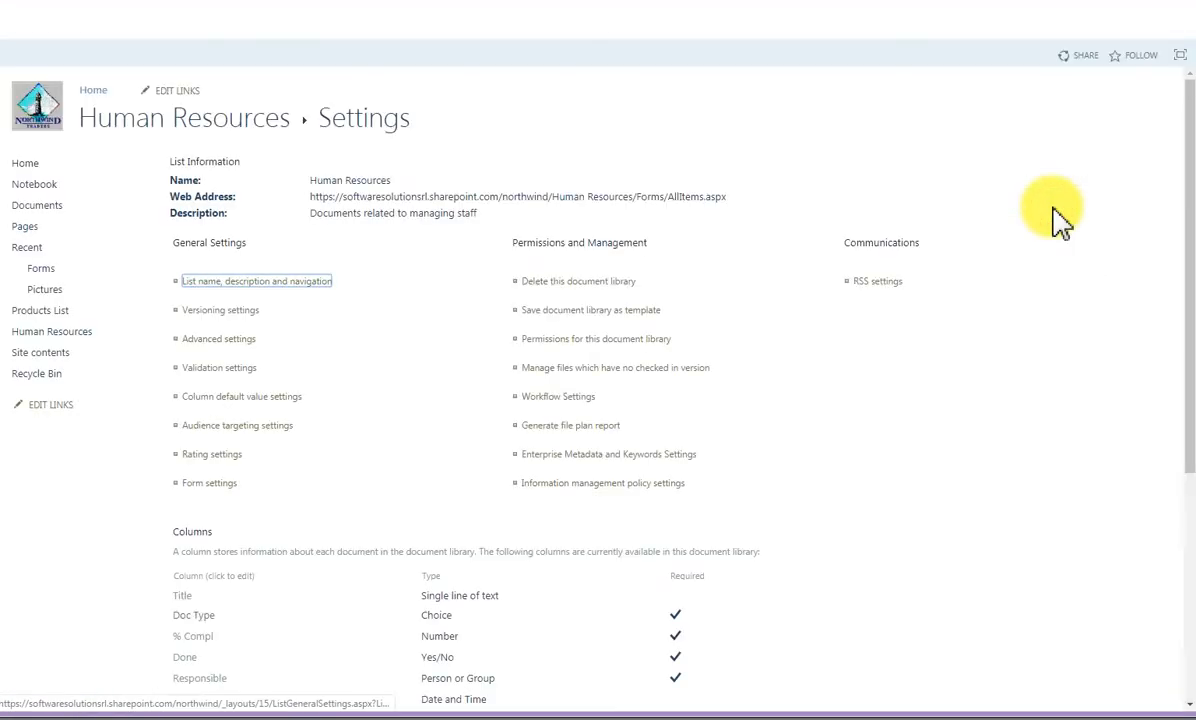
{"action": "scroll", "coordinate": [576, 578], "scroll_direction": "down", "scroll_amount": 4}
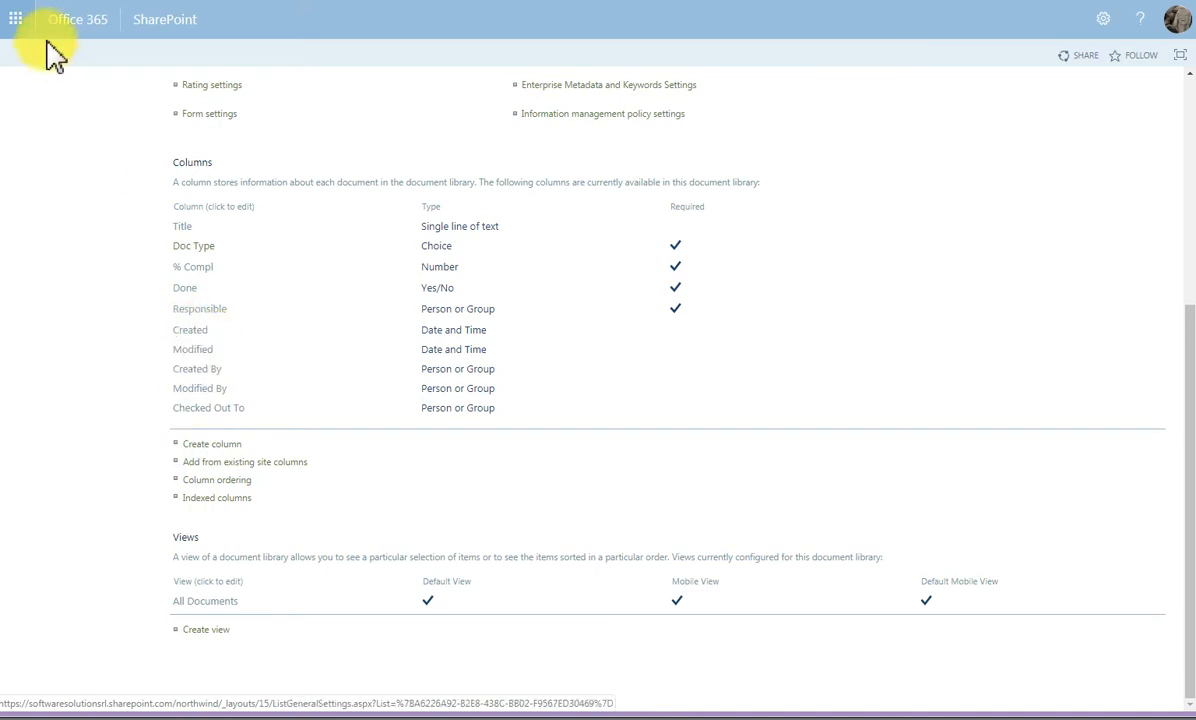
{"action": "left_click", "coordinate": [22, 1]}
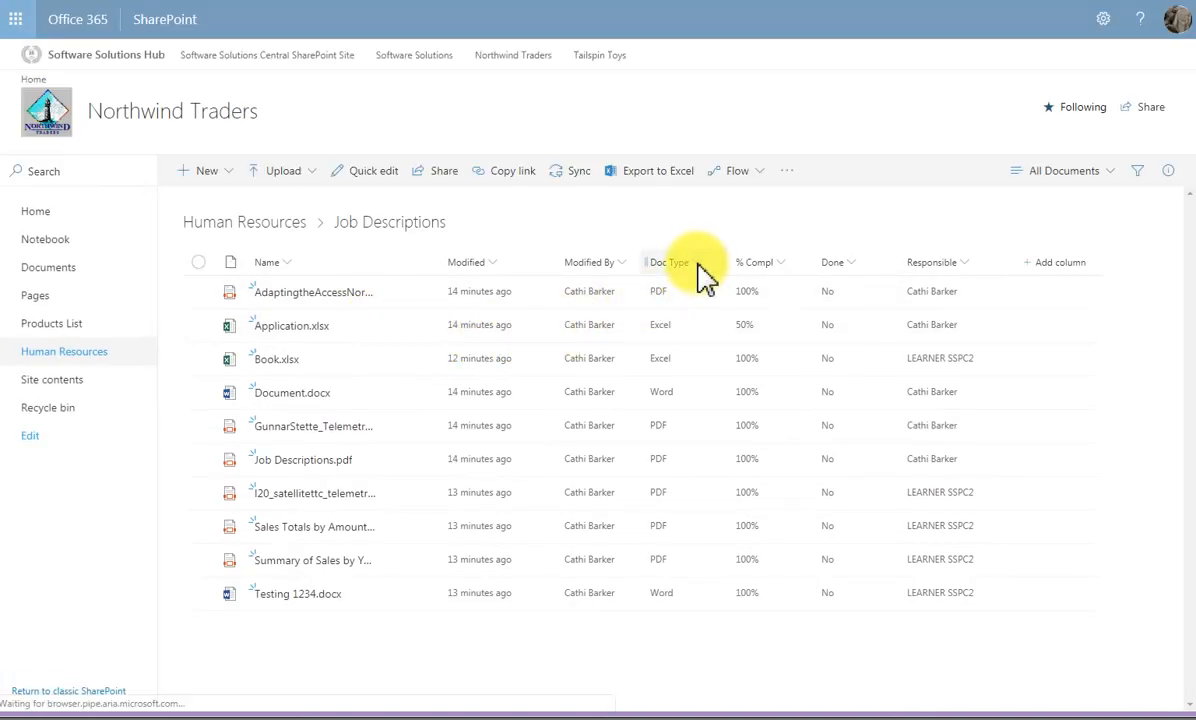
Step: Inspect the edit settings of the Doc Type column and close them without saving changes
{"action": "left_click", "coordinate": [698, 266]}
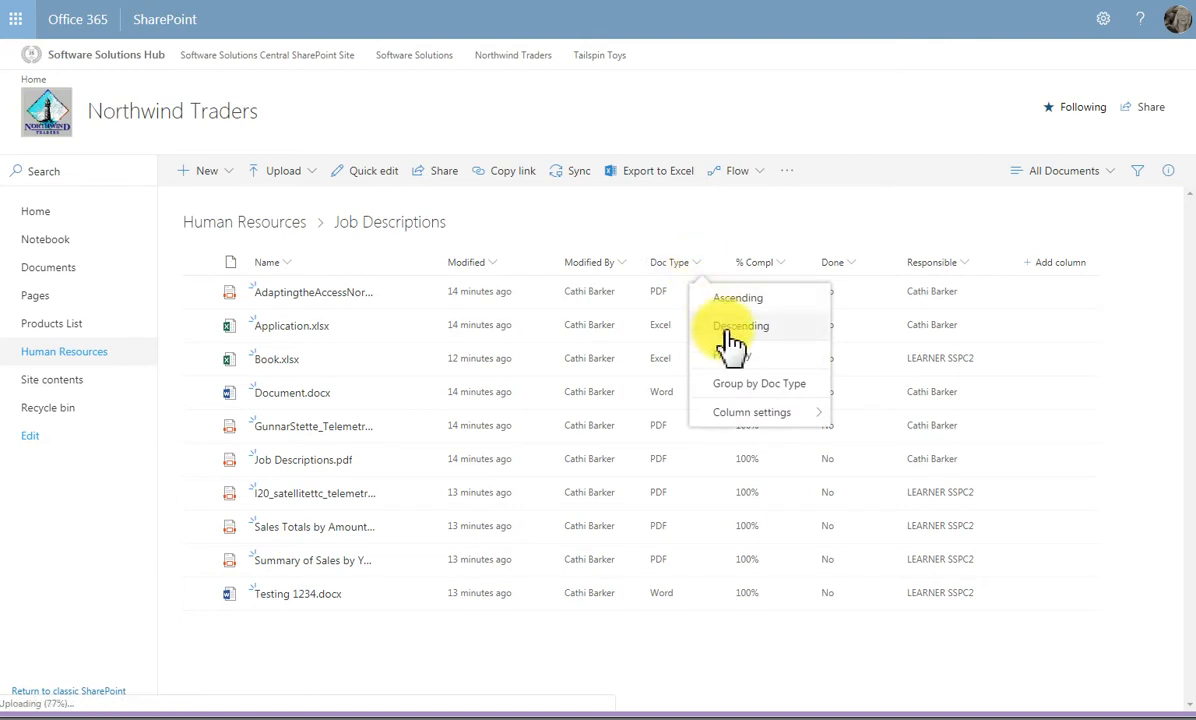
{"action": "mouse_move", "coordinate": [731, 418]}
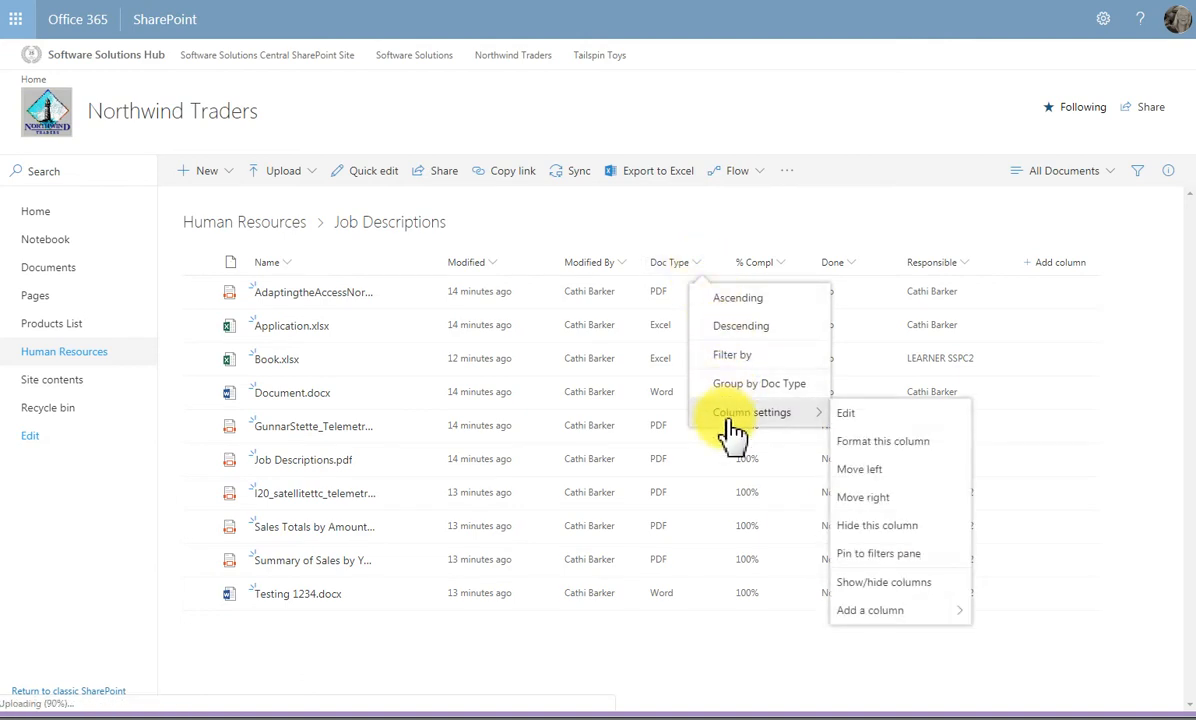
{"action": "left_click", "coordinate": [868, 415]}
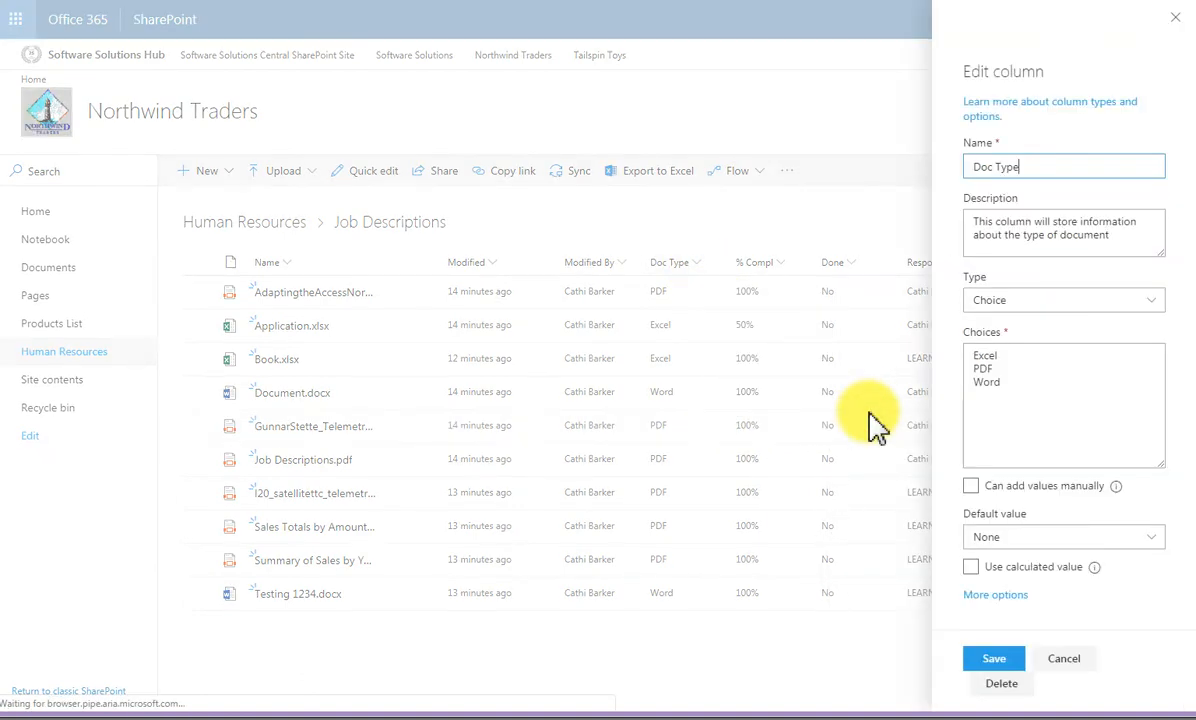
{"action": "left_click", "coordinate": [1063, 661]}
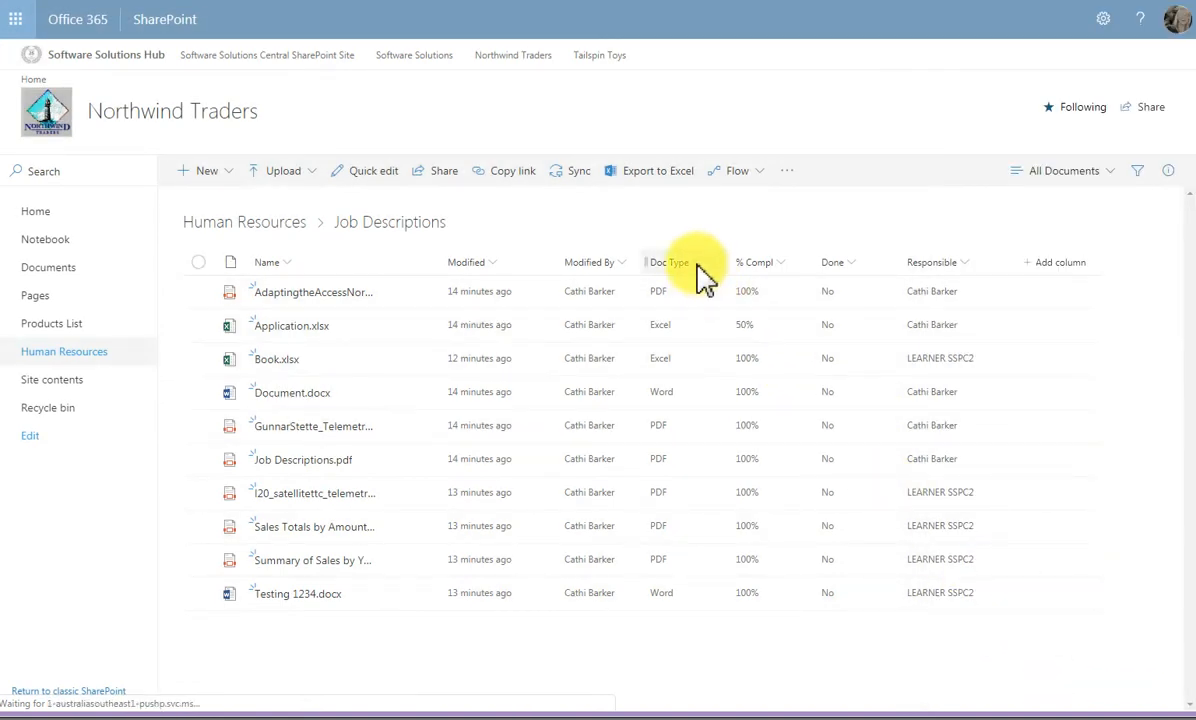
Step: Examine the new-column types and the Responsible column's options in quick edit mode, and exit quick edit
{"action": "left_click", "coordinate": [373, 180]}
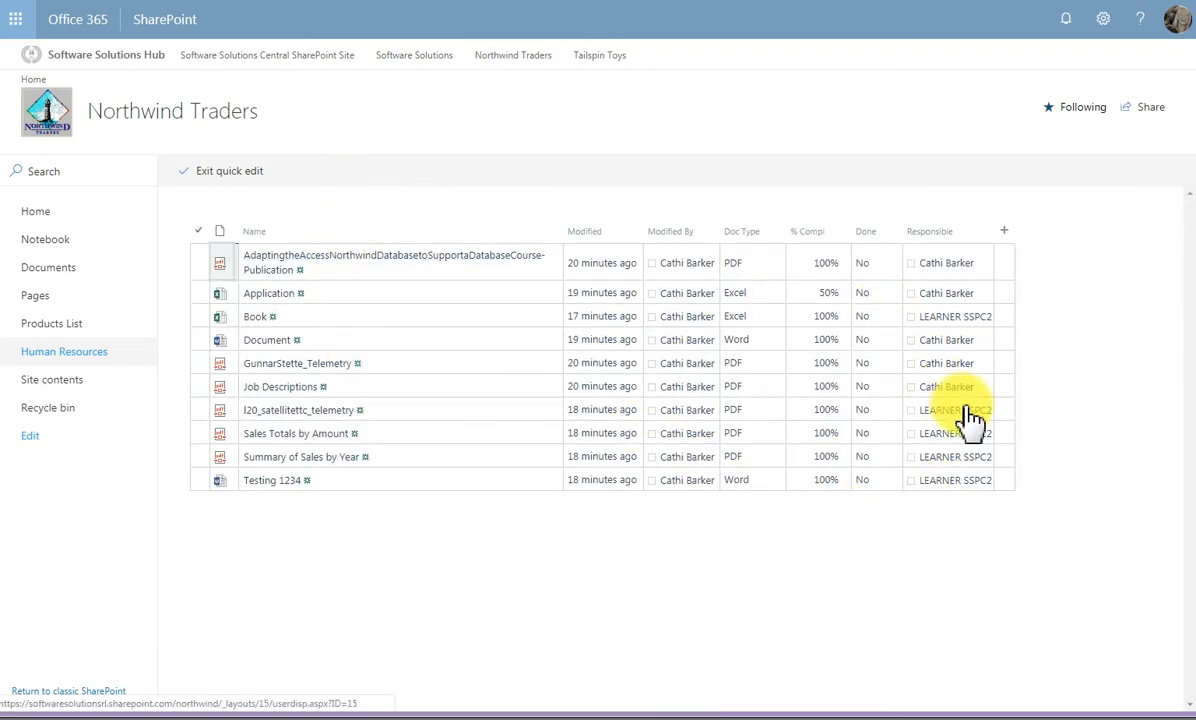
{"action": "left_click", "coordinate": [1004, 233]}
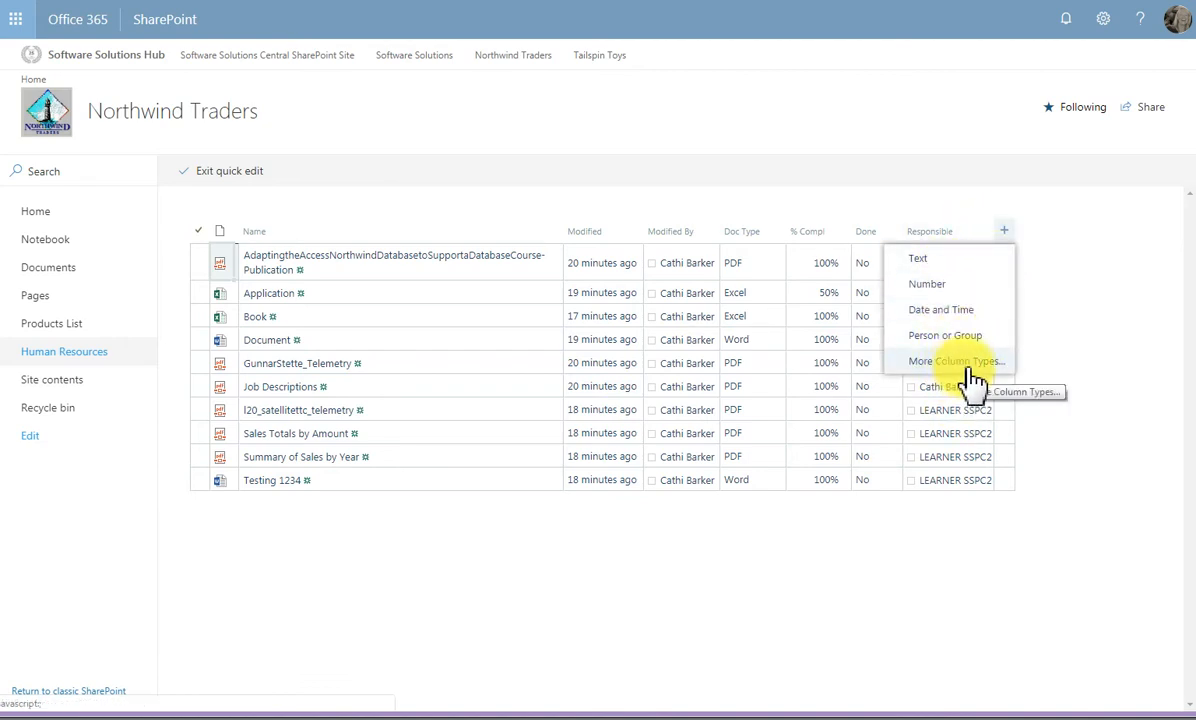
{"action": "left_click", "coordinate": [1068, 392]}
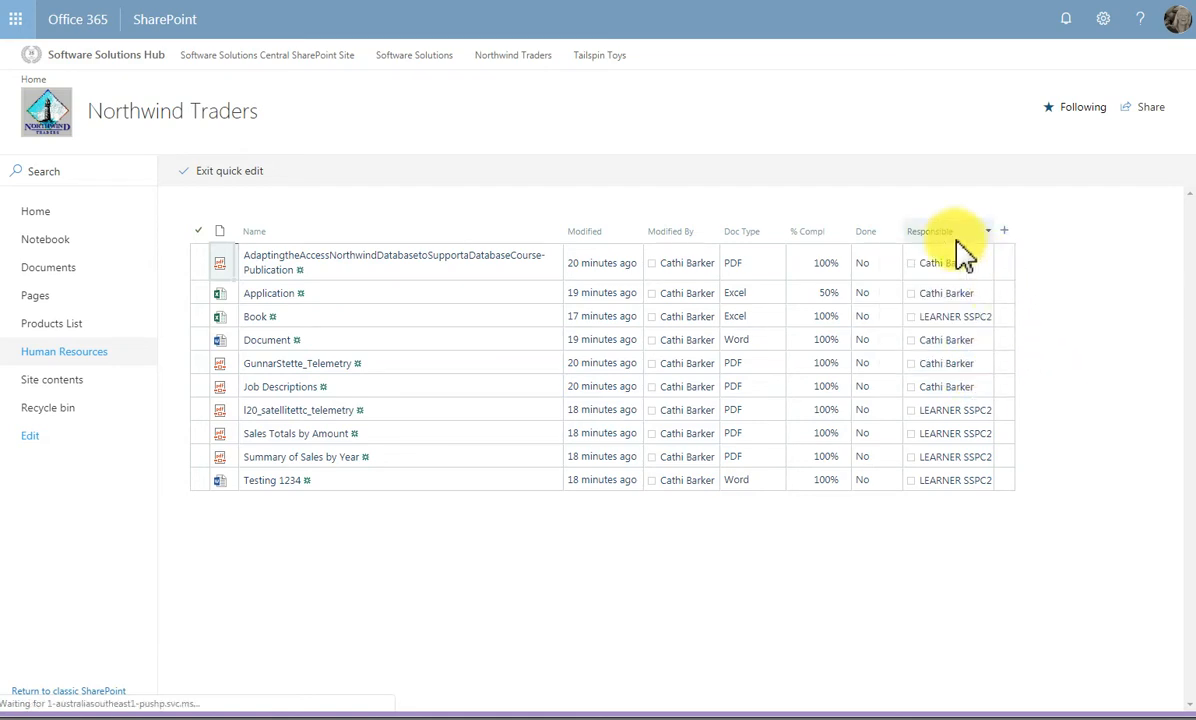
{"action": "left_click", "coordinate": [988, 234]}
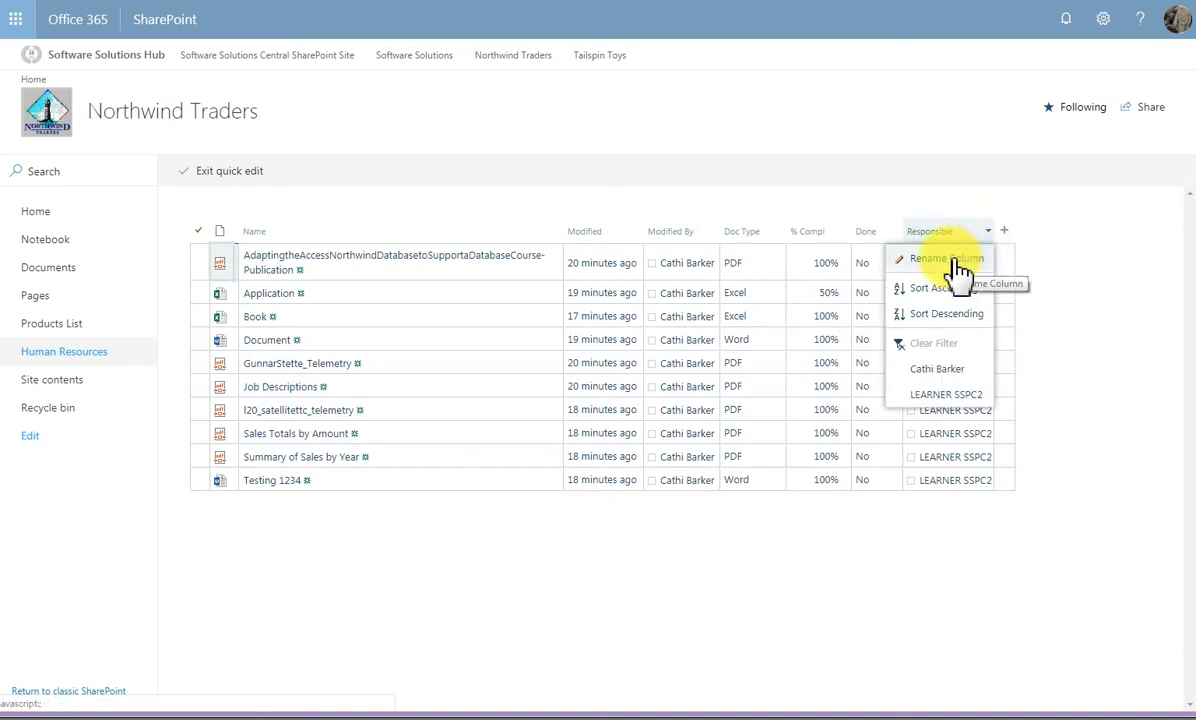
{"action": "left_click", "coordinate": [897, 545]}
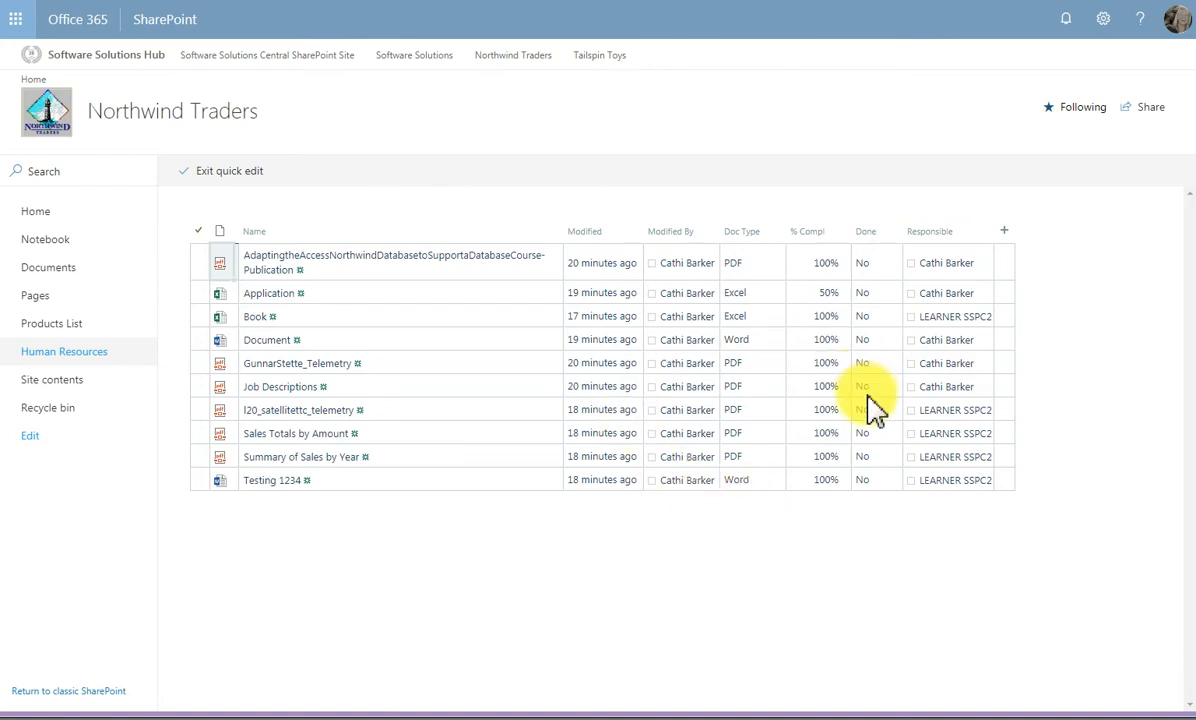
{"action": "left_click", "coordinate": [221, 186]}
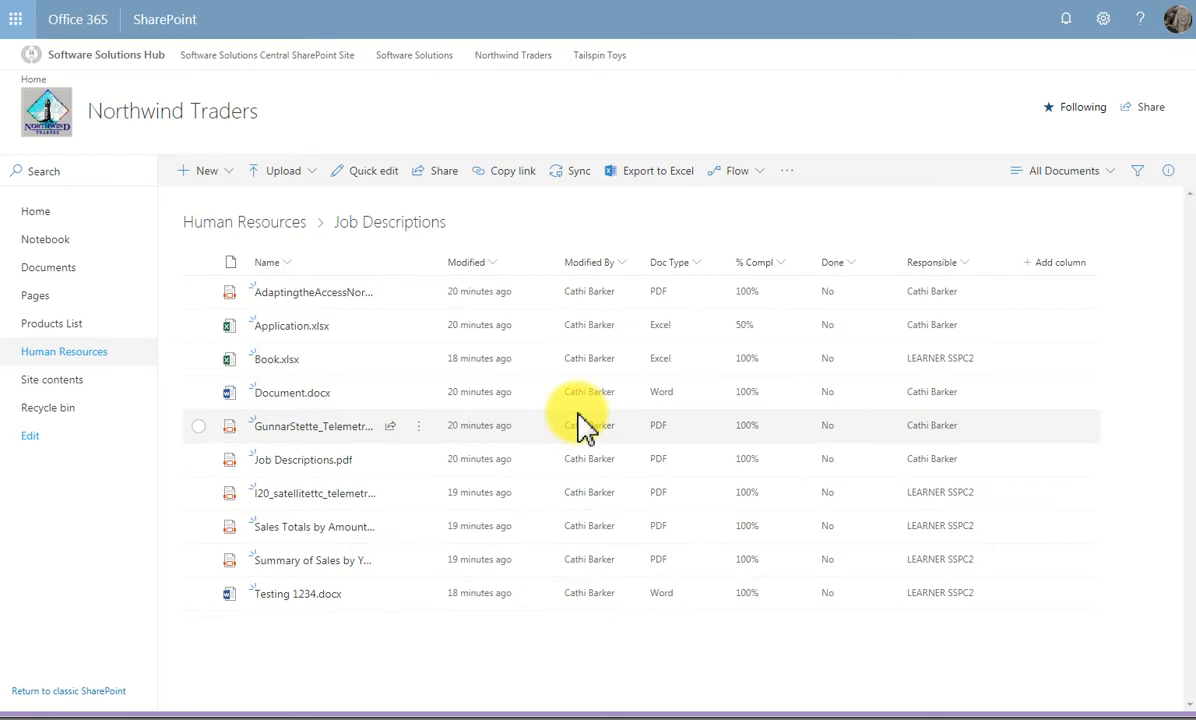
Step: Examine the column settings available for the Doc Type column, including the column types that can be added
{"action": "left_click", "coordinate": [700, 270]}
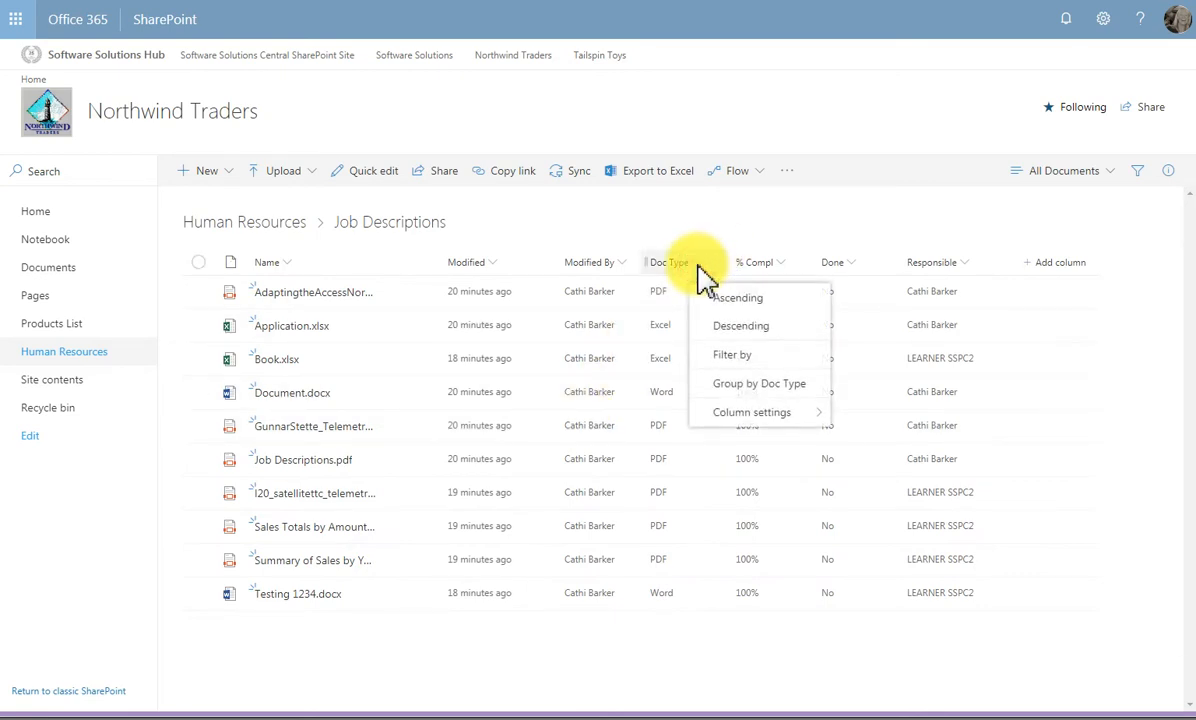
{"action": "mouse_move", "coordinate": [760, 428]}
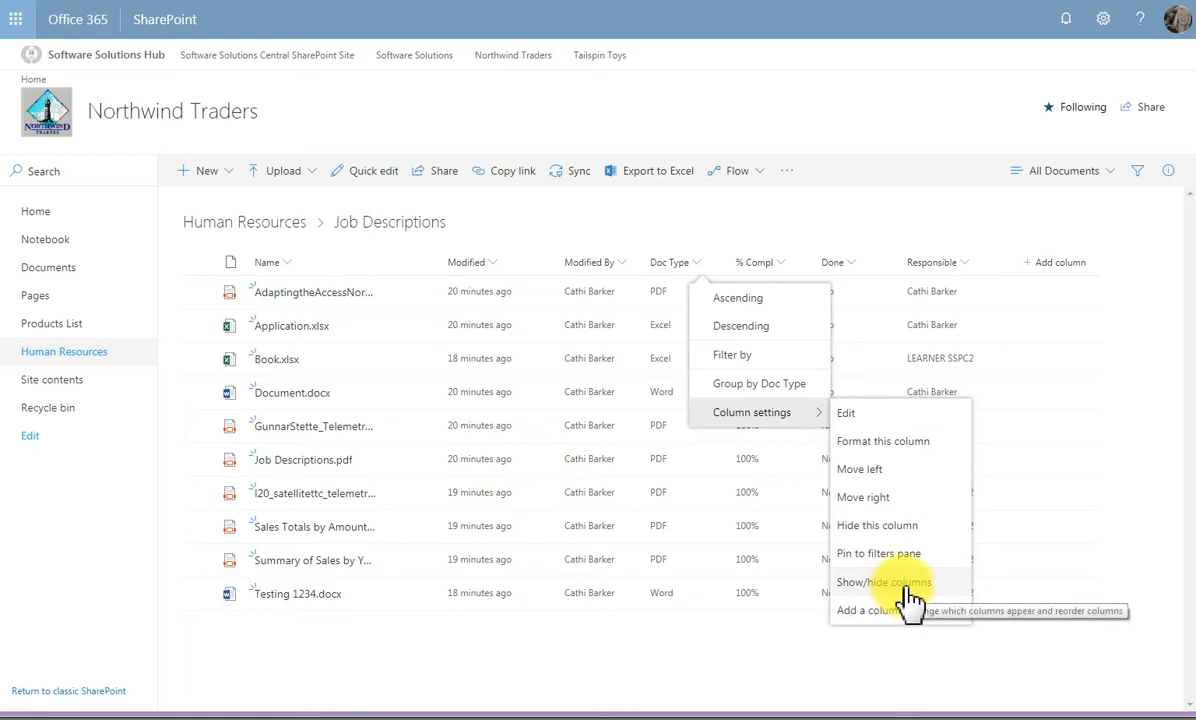
{"action": "mouse_move", "coordinate": [910, 622]}
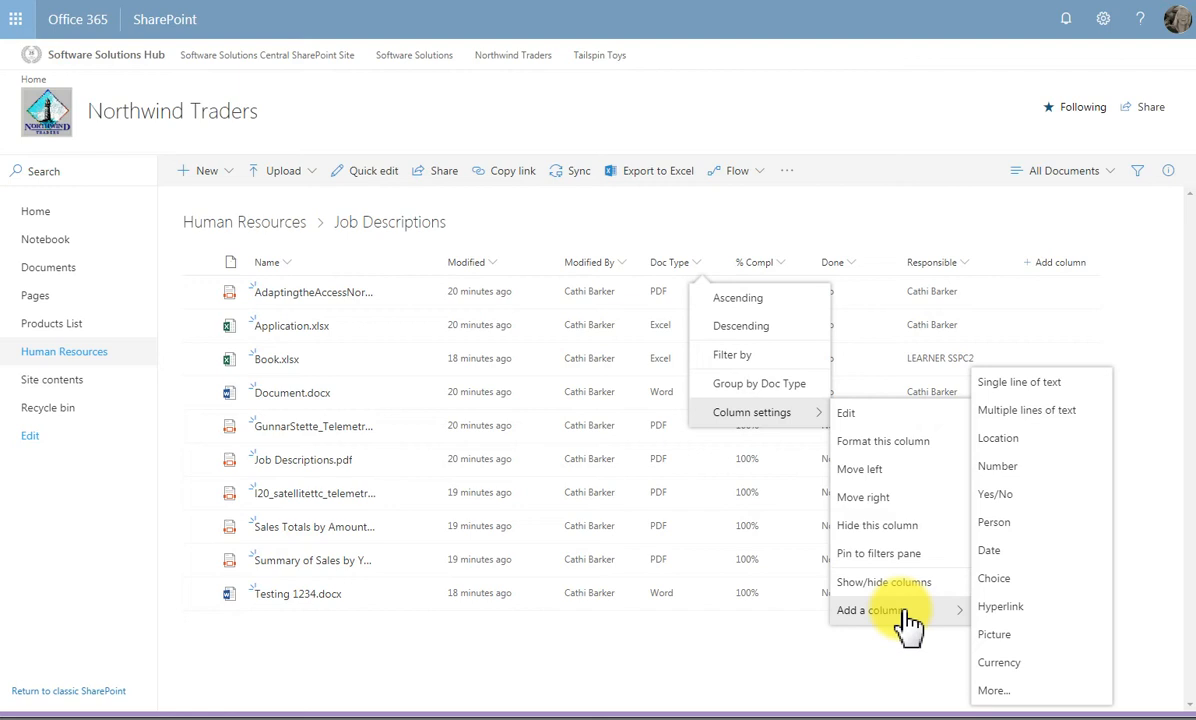
{"action": "left_click", "coordinate": [756, 668]}
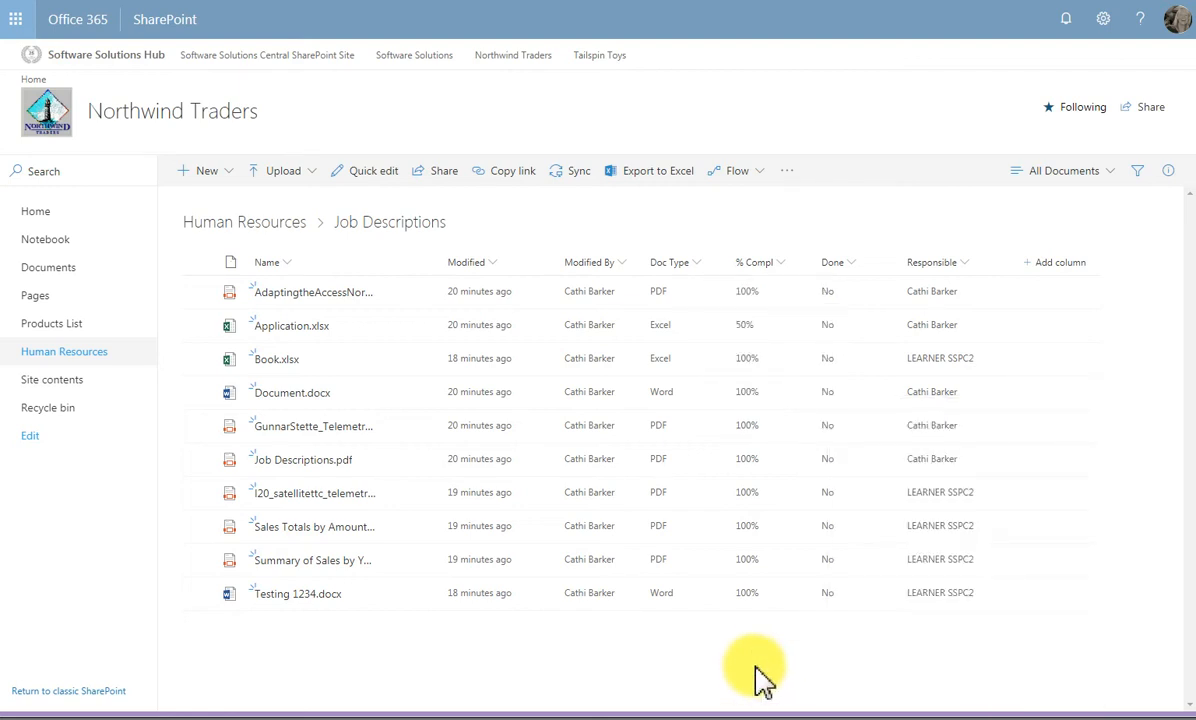
Step: Compare the sort options of the Doc Type and % Compl columns, and sort the documents by Doc Type in ascending order
{"action": "left_click", "coordinate": [703, 265]}
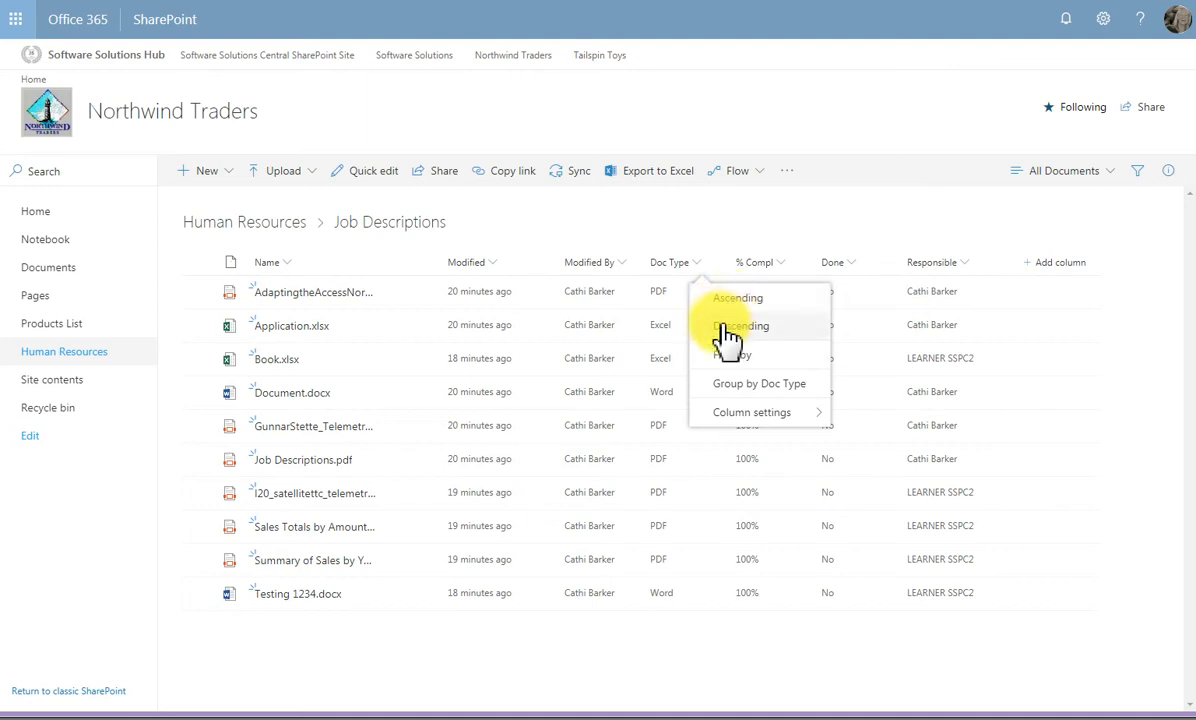
{"action": "left_click", "coordinate": [790, 266]}
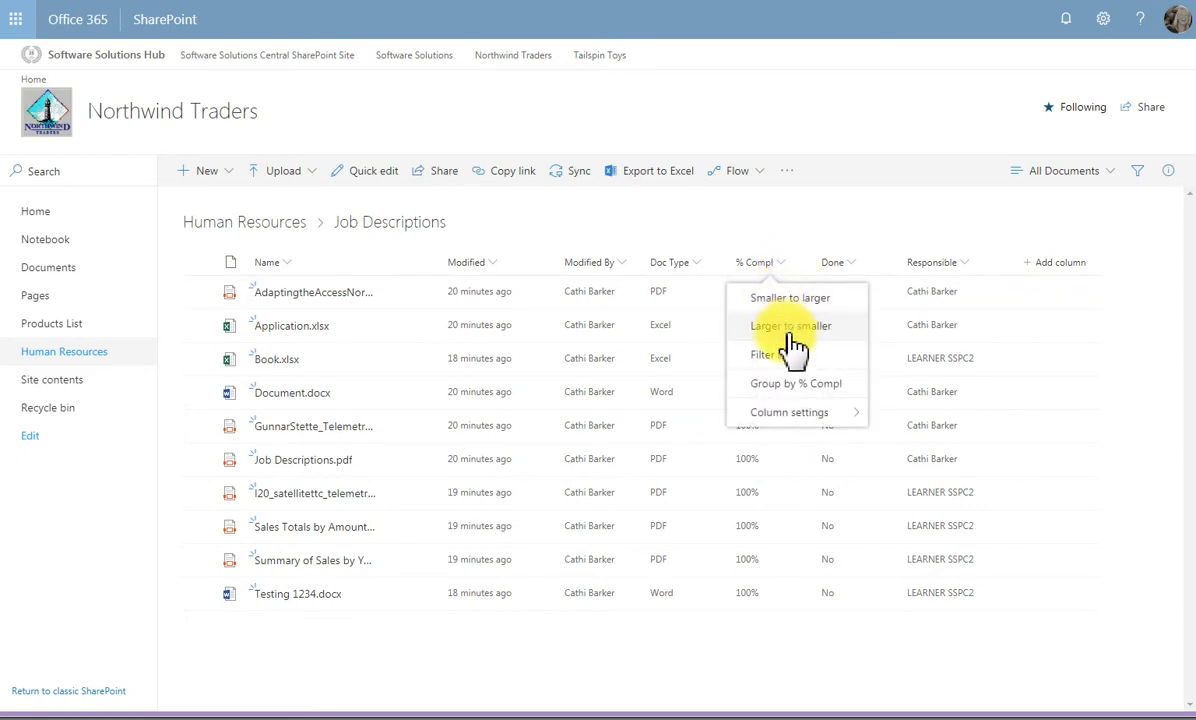
{"action": "left_click", "coordinate": [695, 263]}
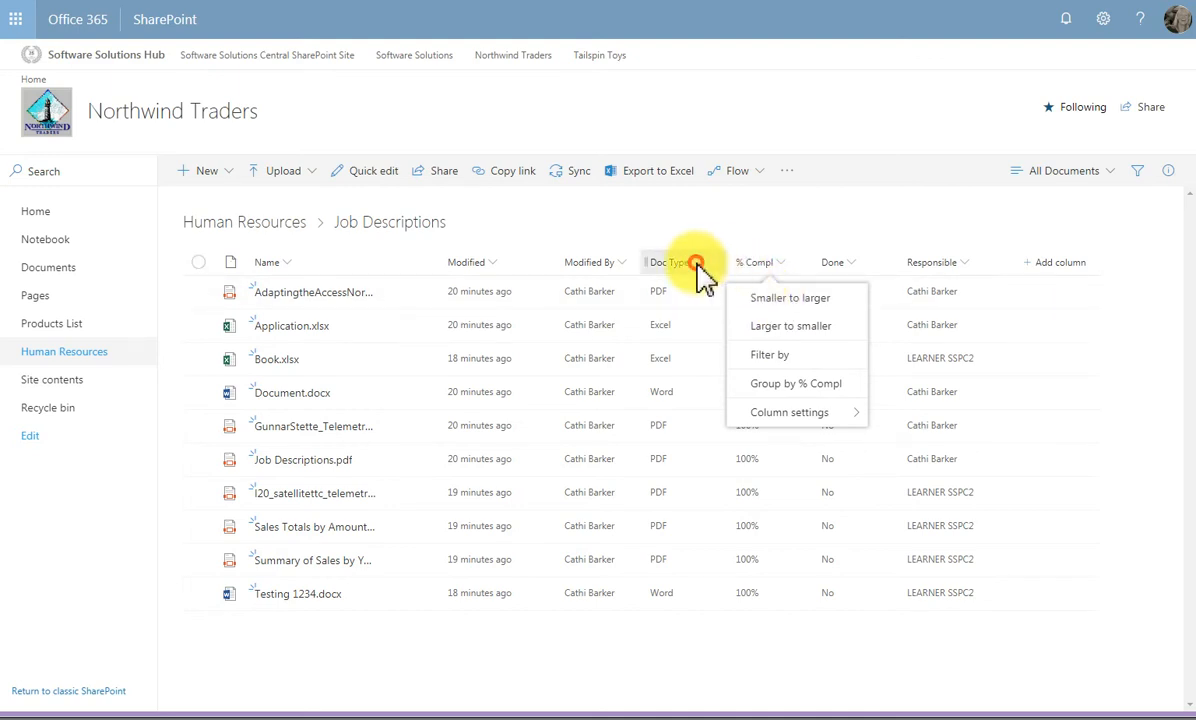
{"action": "left_click", "coordinate": [724, 300]}
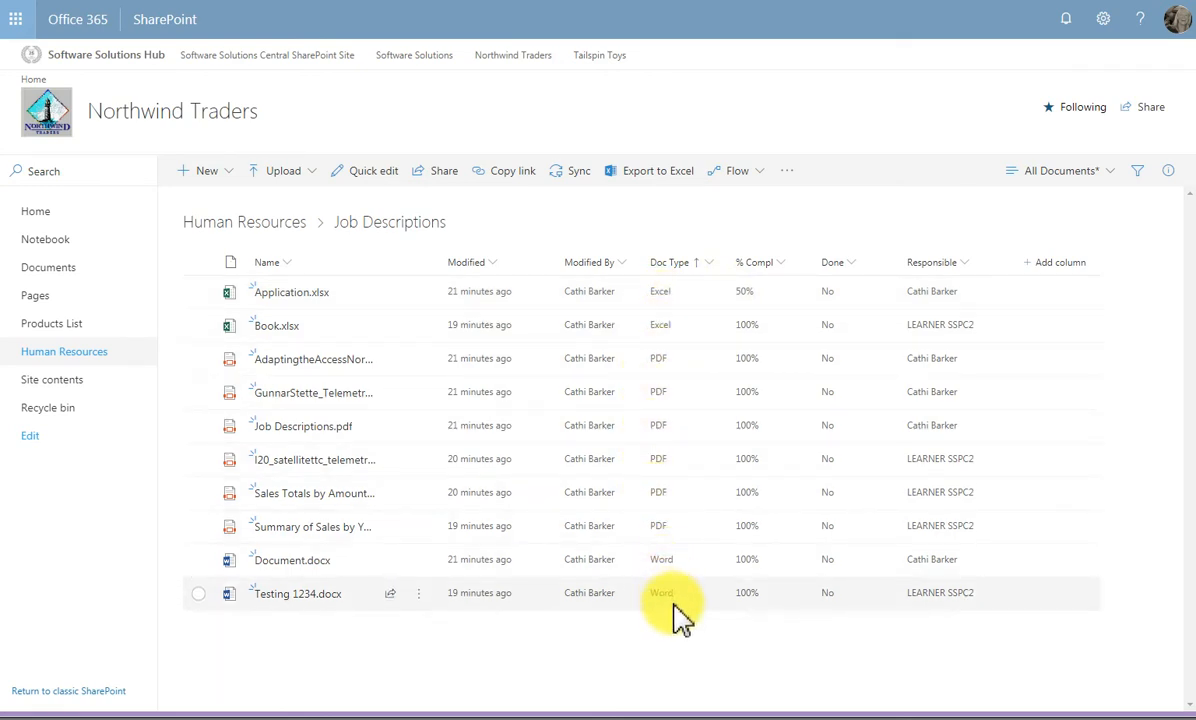
Step: Sort the documents by Doc Type in descending order and group them by Doc Type
{"action": "left_click", "coordinate": [713, 258]}
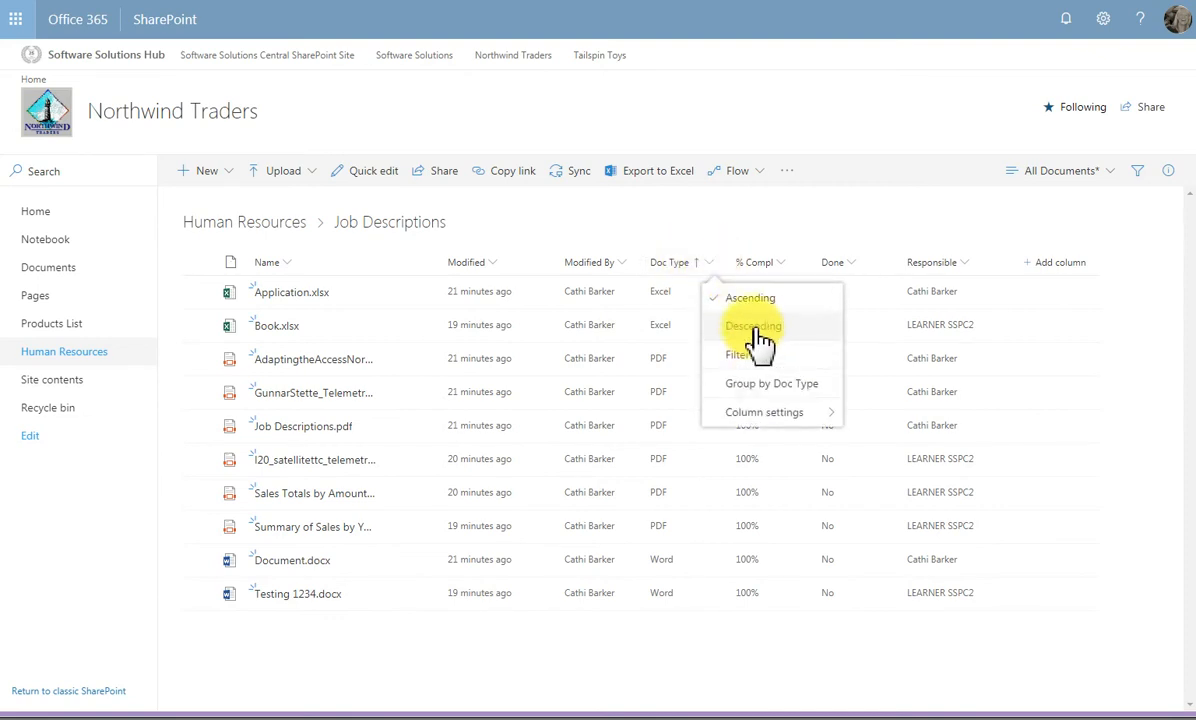
{"action": "left_click", "coordinate": [757, 327]}
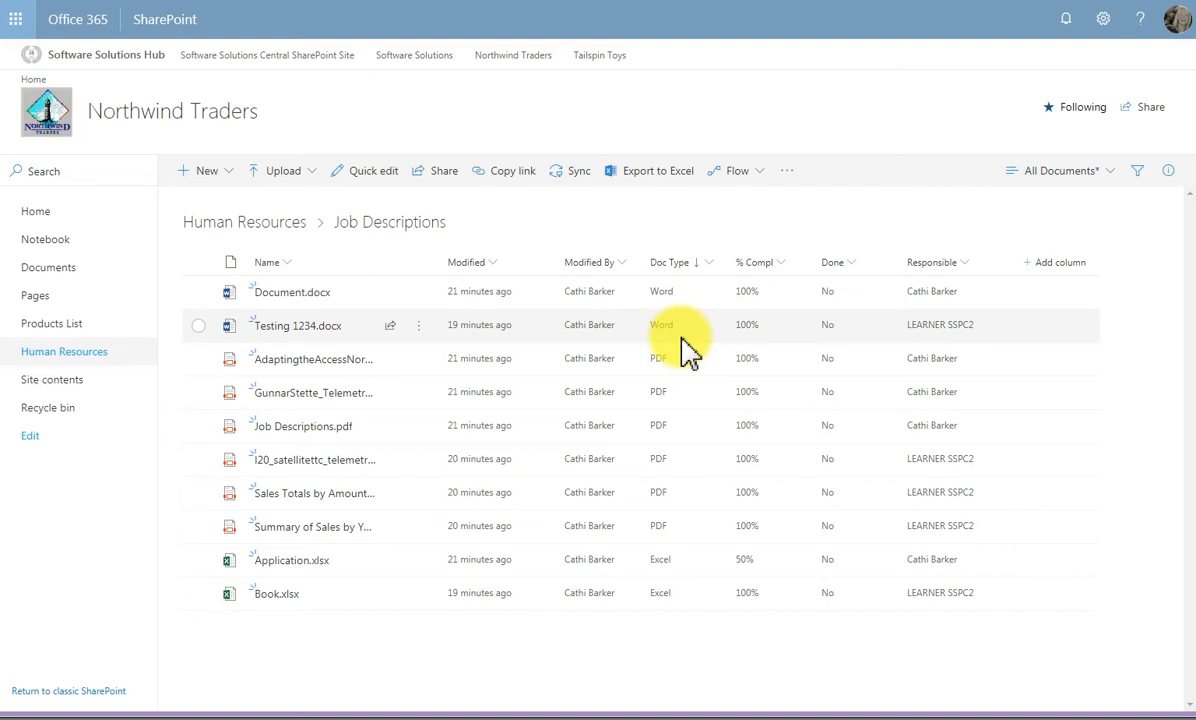
{"action": "left_click", "coordinate": [710, 264]}
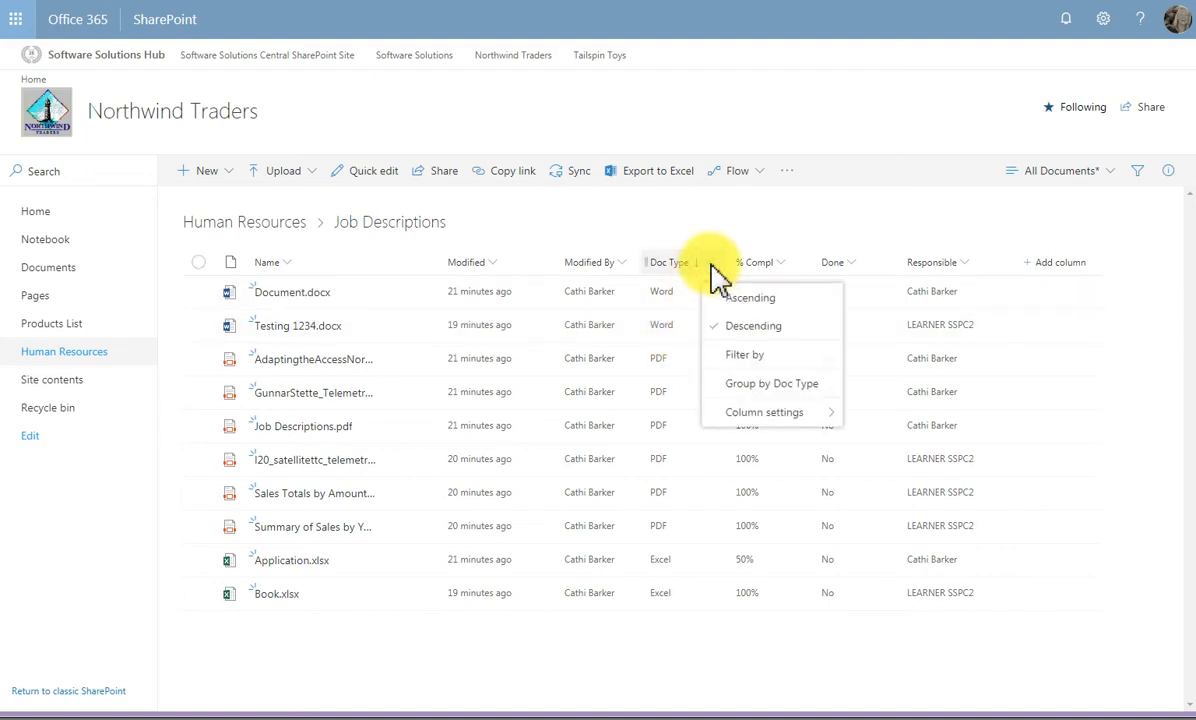
{"action": "left_click", "coordinate": [757, 394]}
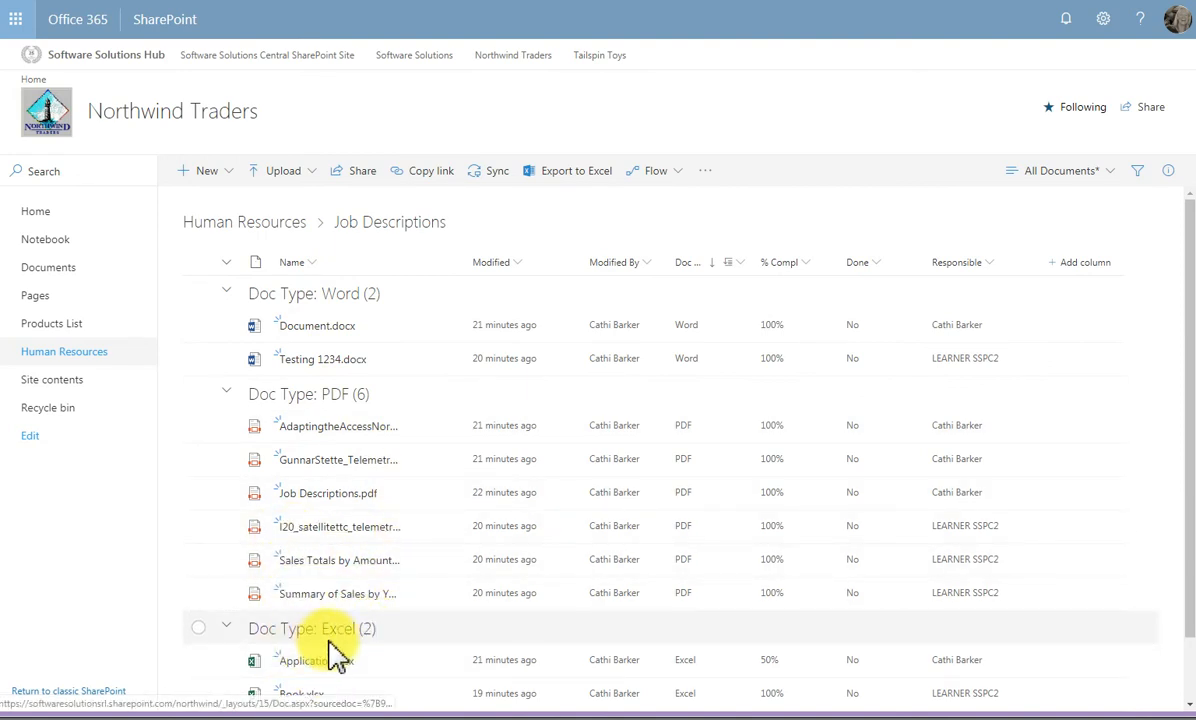
Step: Remove the Doc Type grouping and sort the documents by Doc Type in ascending order
{"action": "left_click", "coordinate": [738, 264]}
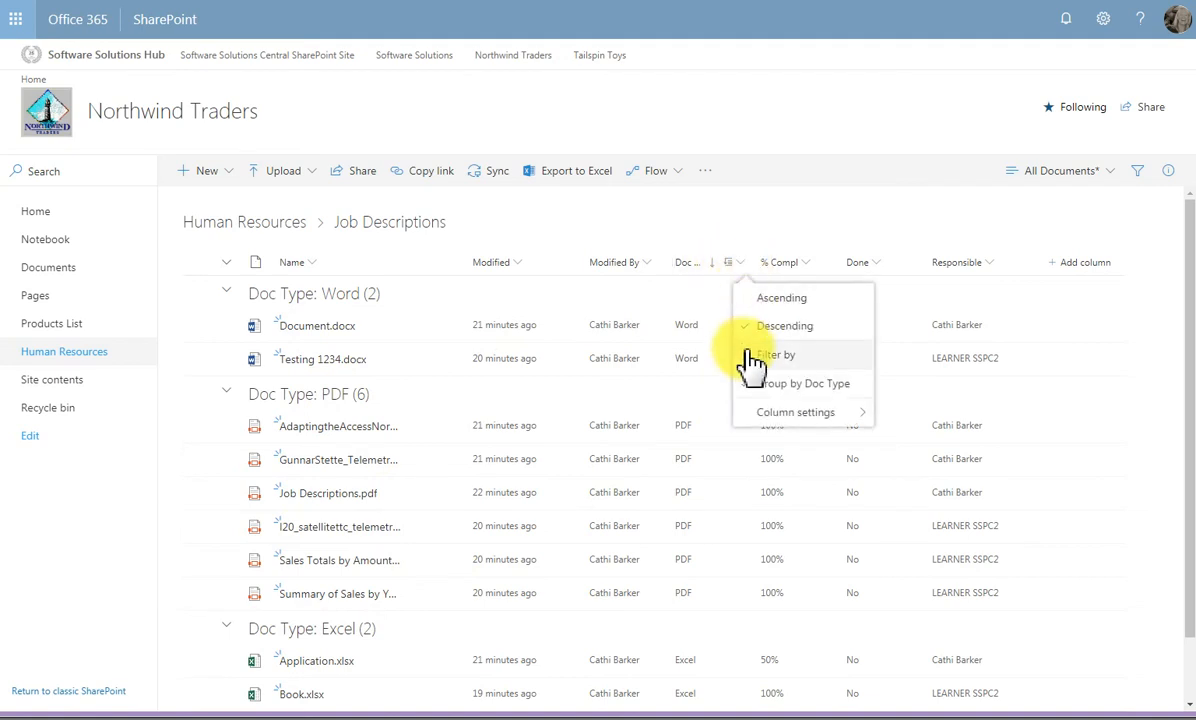
{"action": "left_click", "coordinate": [765, 384]}
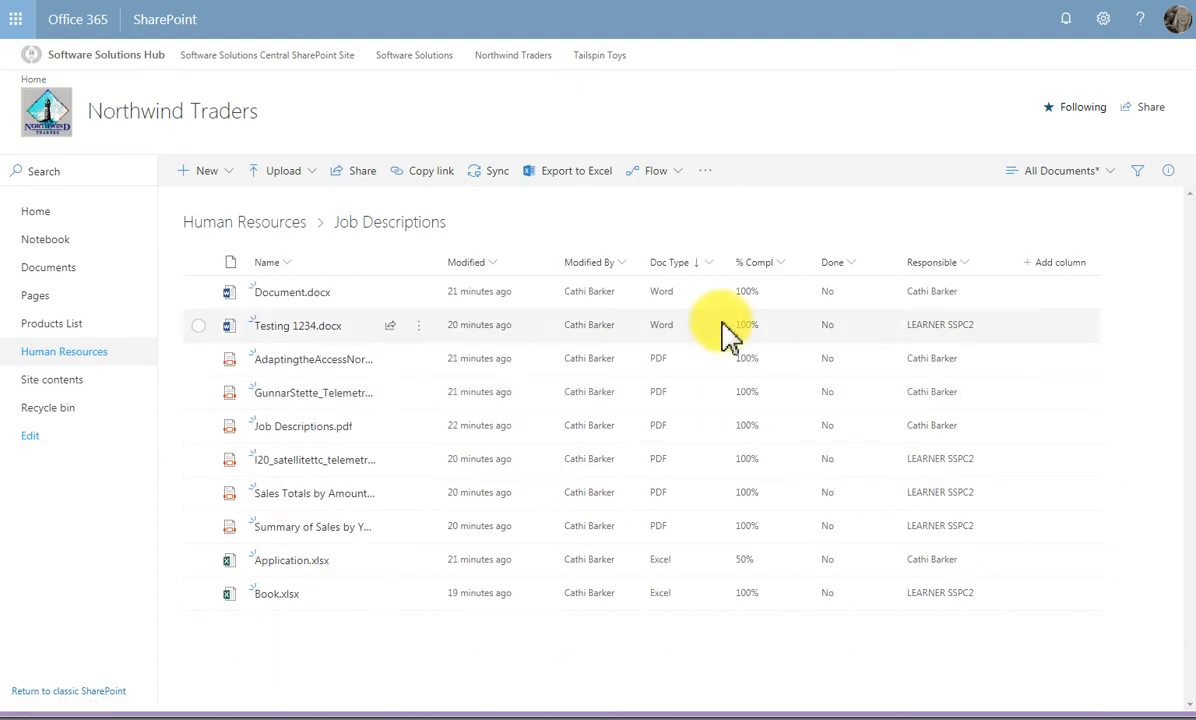
{"action": "left_click", "coordinate": [711, 262]}
{"action": "left_click", "coordinate": [734, 298]}
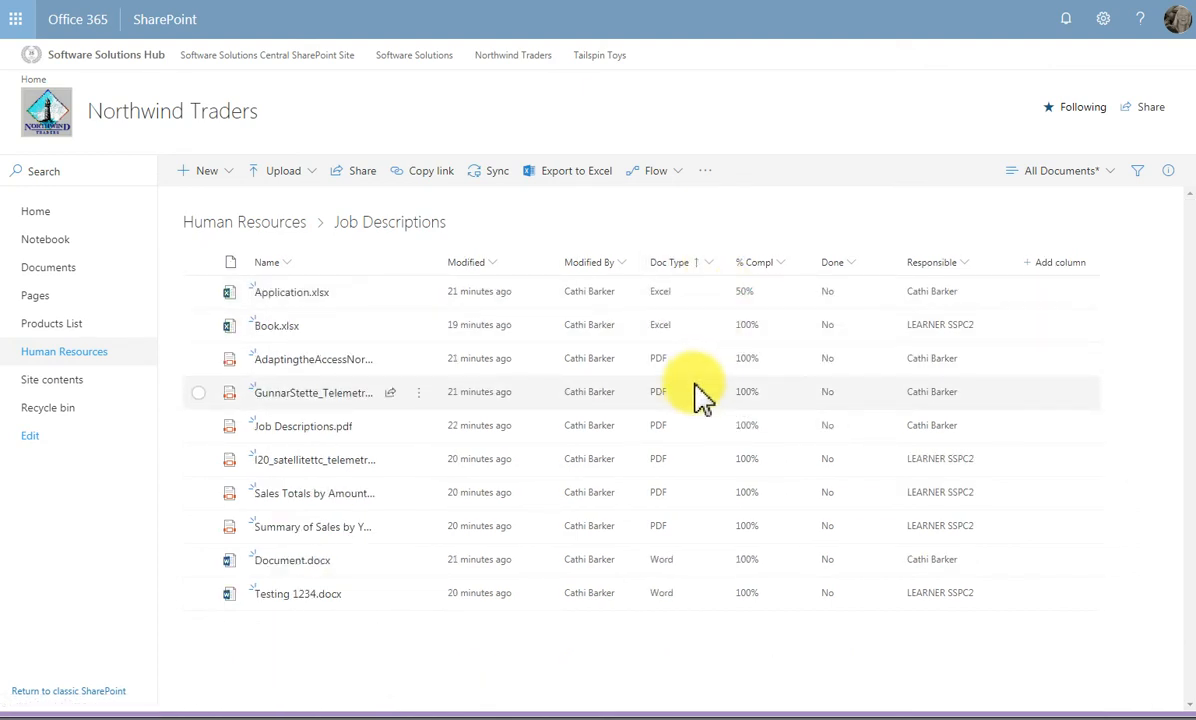
Step: Group the documents by % Compl and remove that grouping again
{"action": "left_click", "coordinate": [781, 264]}
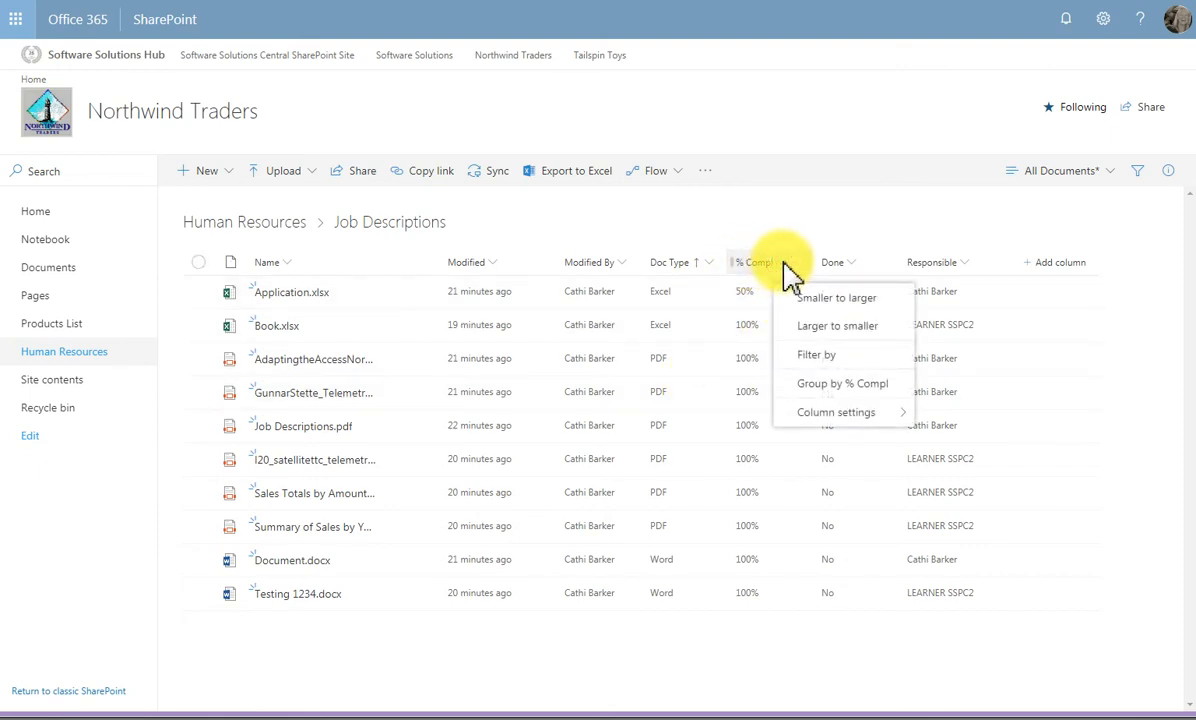
{"action": "left_click", "coordinate": [808, 385]}
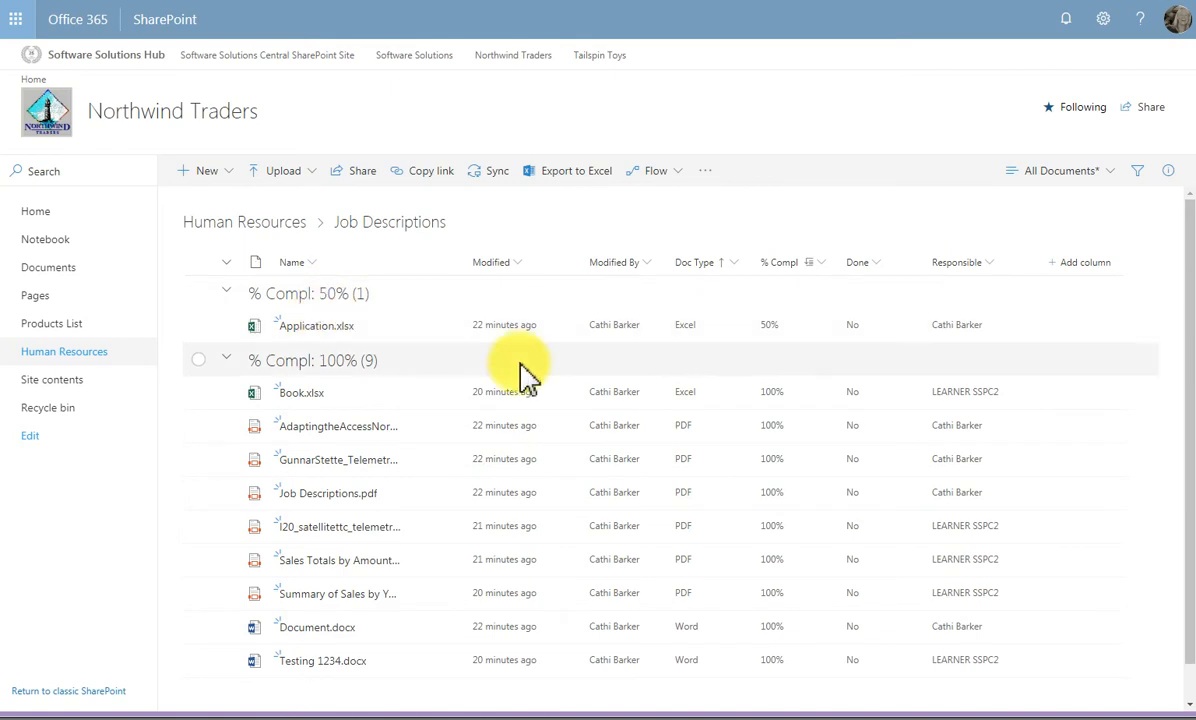
{"action": "left_click", "coordinate": [822, 268]}
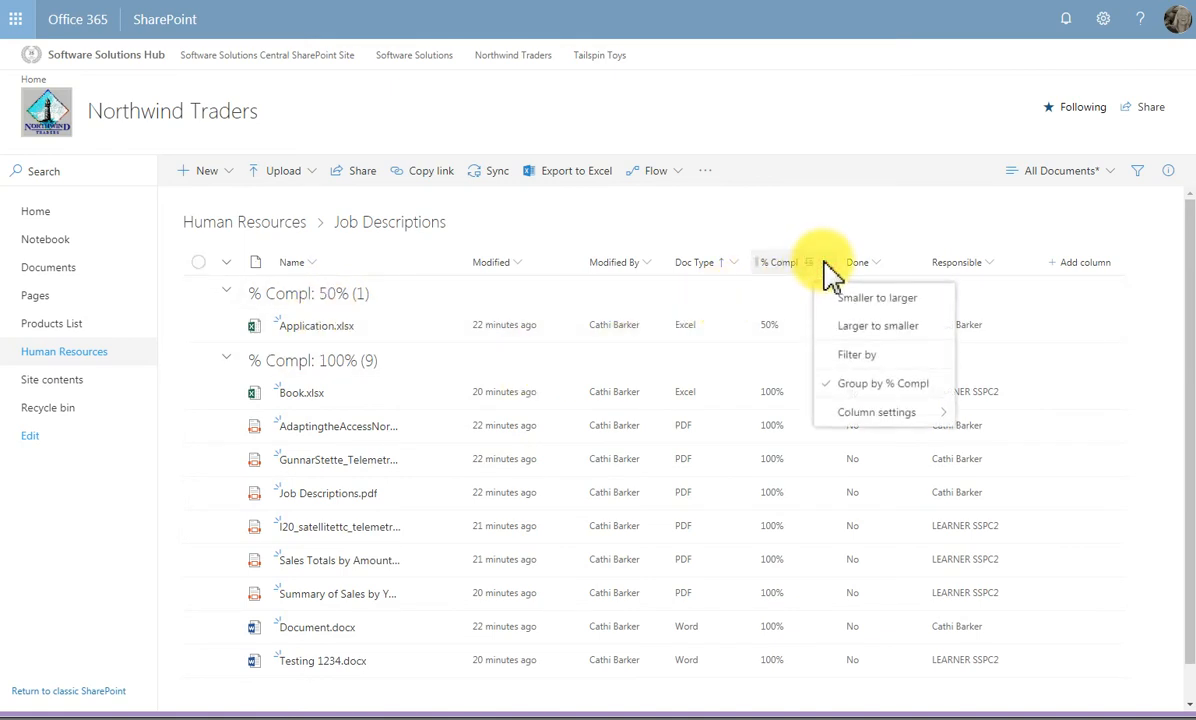
{"action": "left_click", "coordinate": [853, 389]}
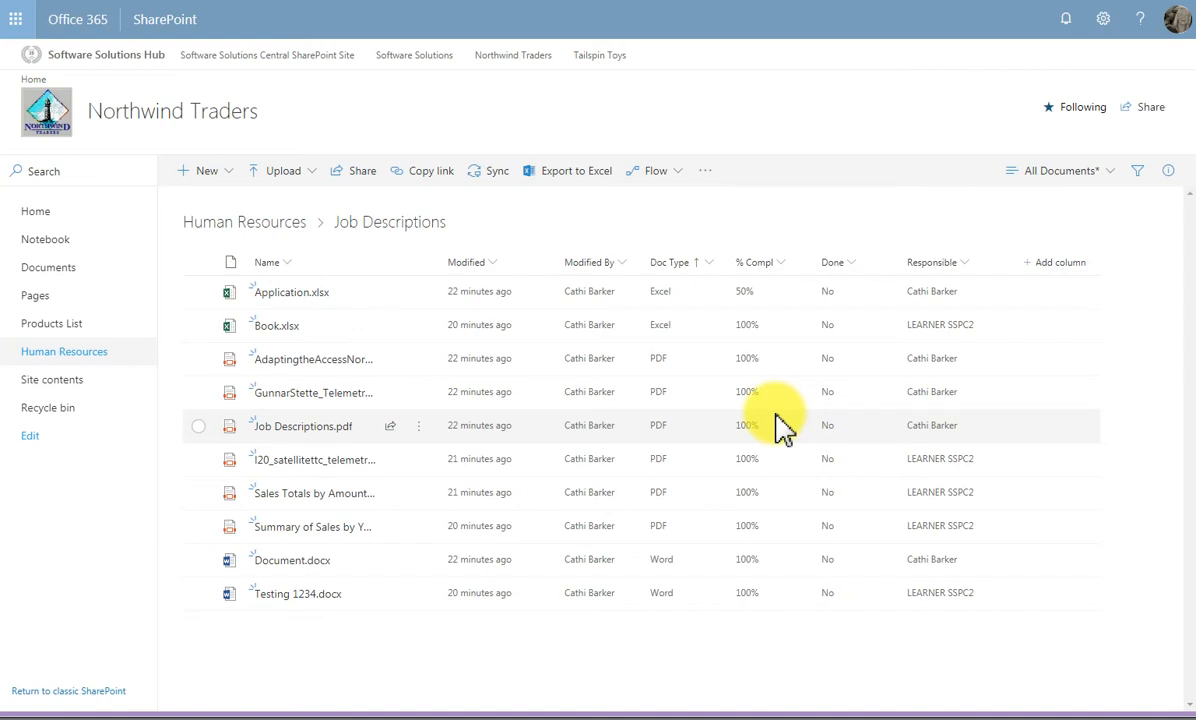
Step: Filter the Job Descriptions documents to those with a % Compl value of 50%
{"action": "left_click", "coordinate": [785, 265]}
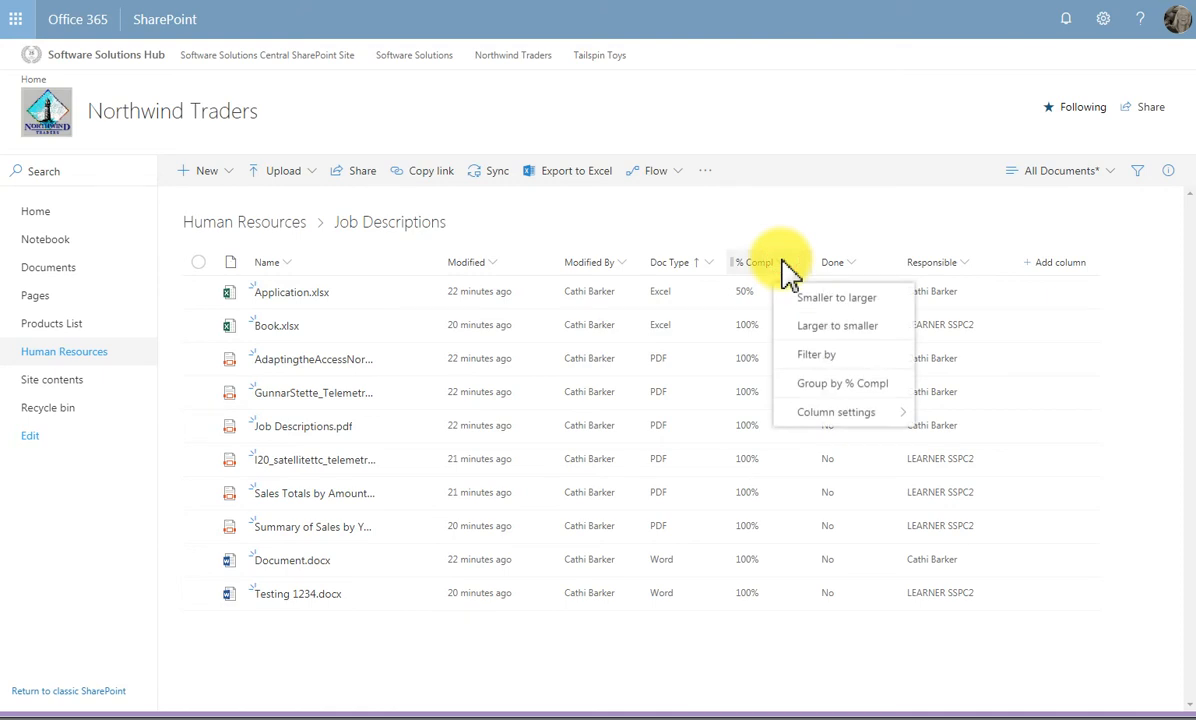
{"action": "left_click", "coordinate": [816, 358]}
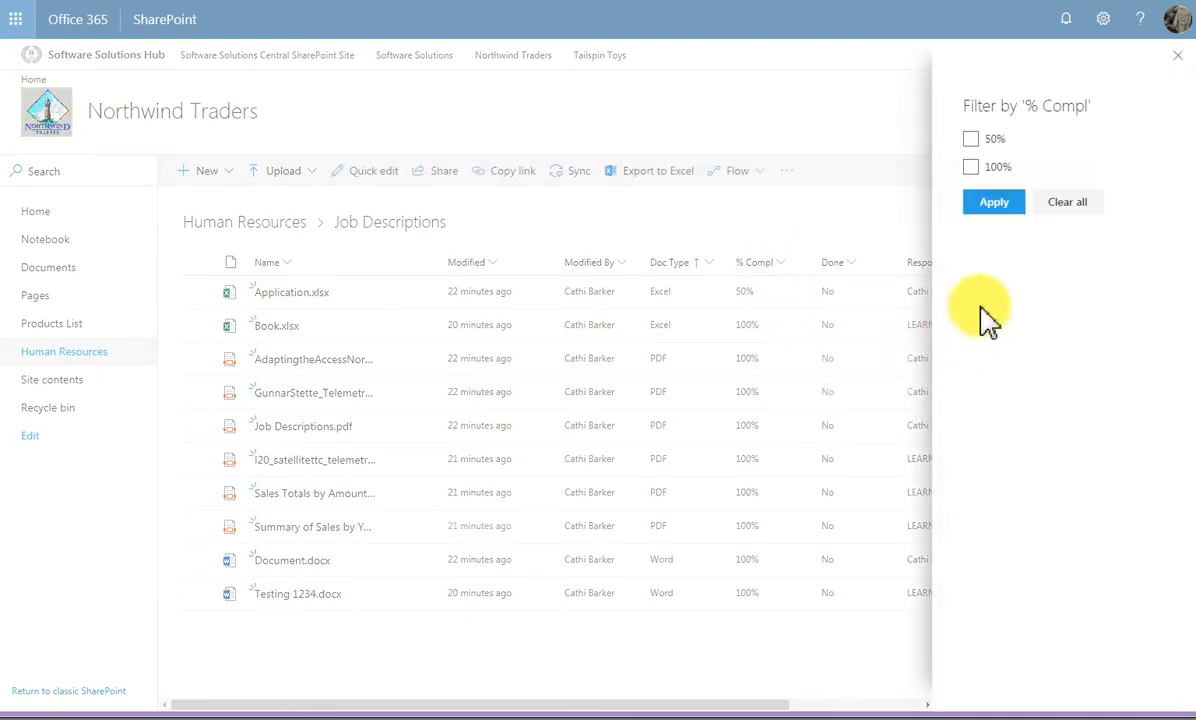
{"action": "left_click", "coordinate": [971, 140]}
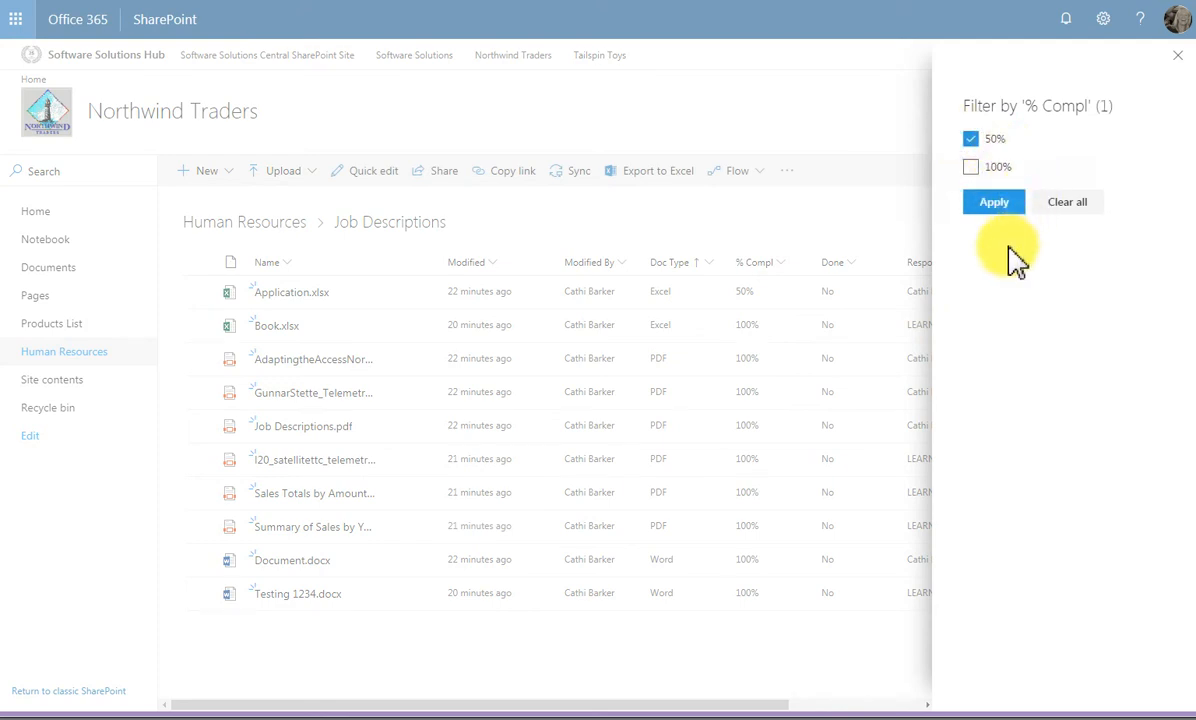
{"action": "left_click", "coordinate": [998, 206]}
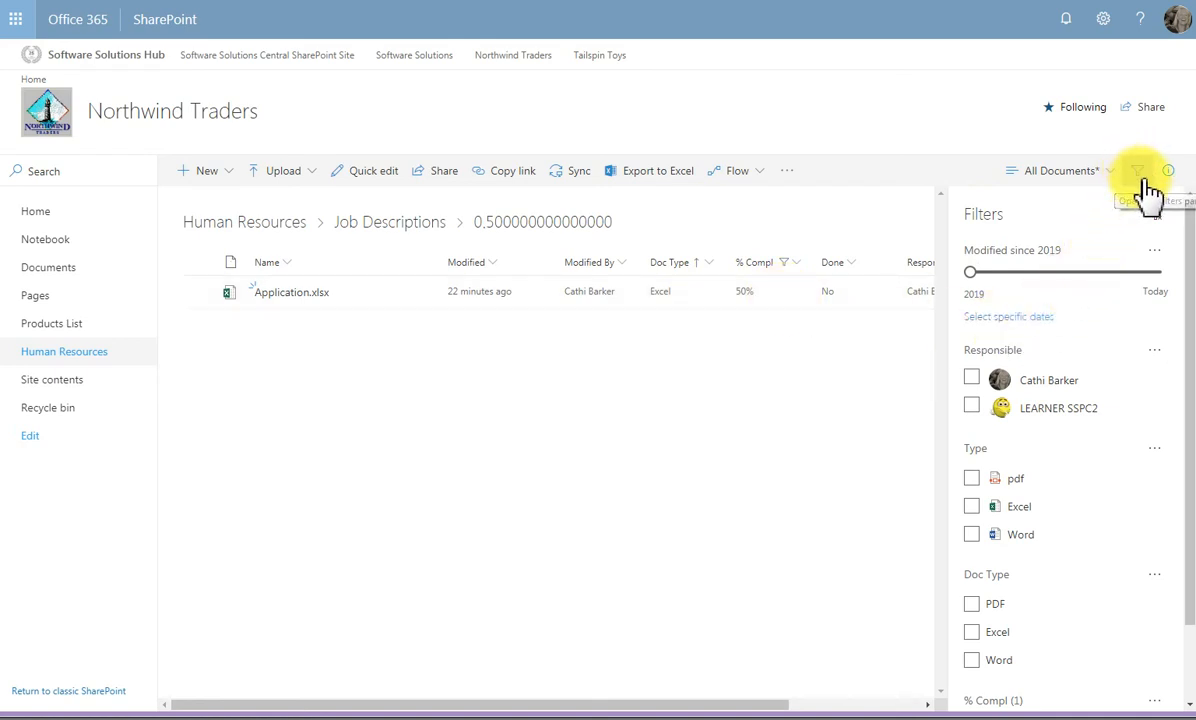
Step: Review the available filter categories, then clear all filters from the document list and close the filters pane
{"action": "scroll", "coordinate": [1176, 290], "scroll_direction": "down", "scroll_amount": 2}
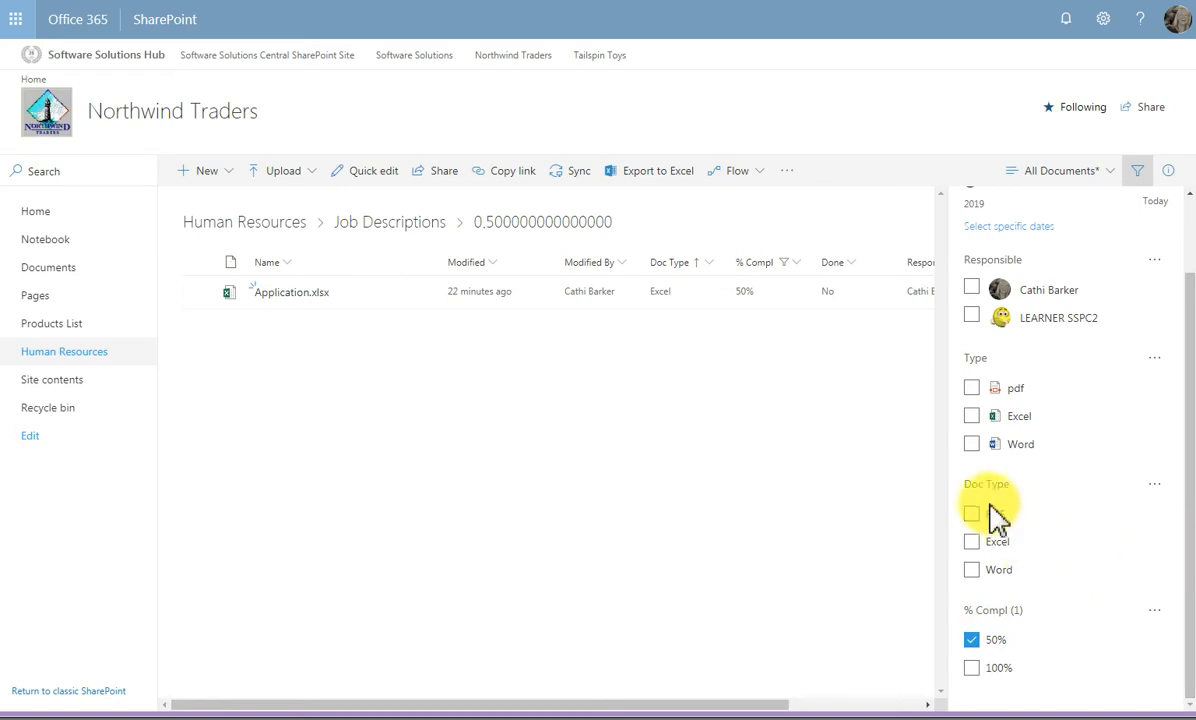
{"action": "left_click_drag", "start_coordinate": [1189, 441], "coordinate": [1190, 398]}
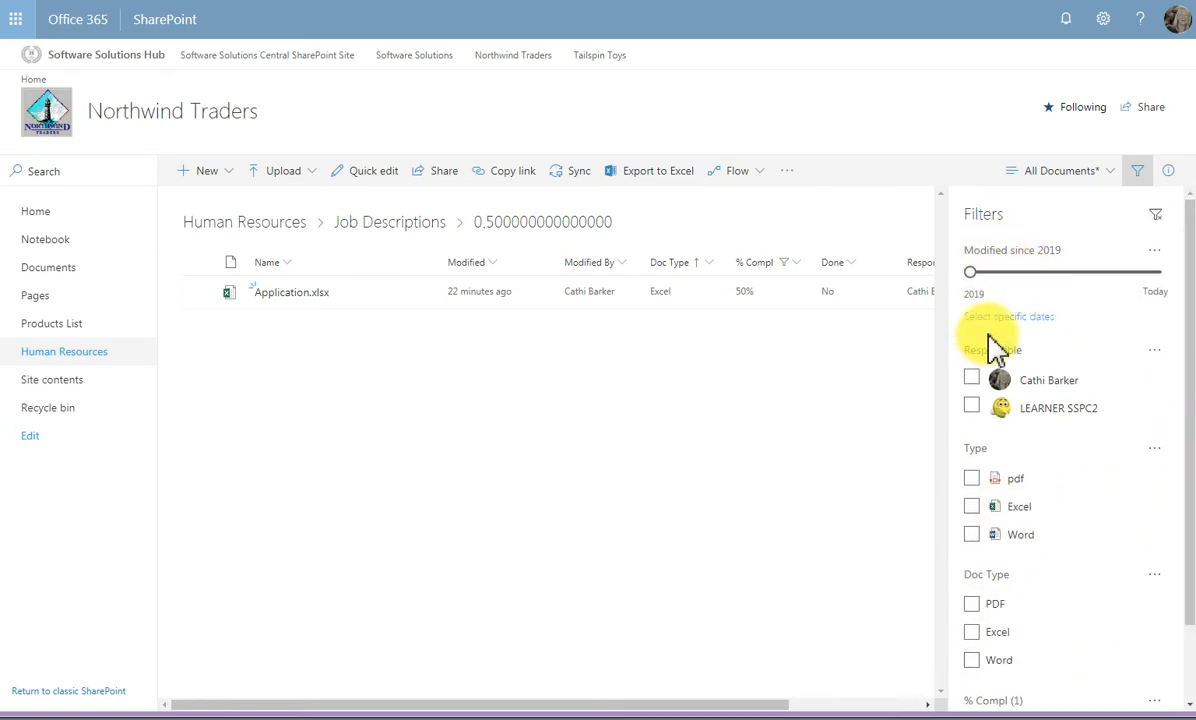
{"action": "left_click", "coordinate": [1160, 225]}
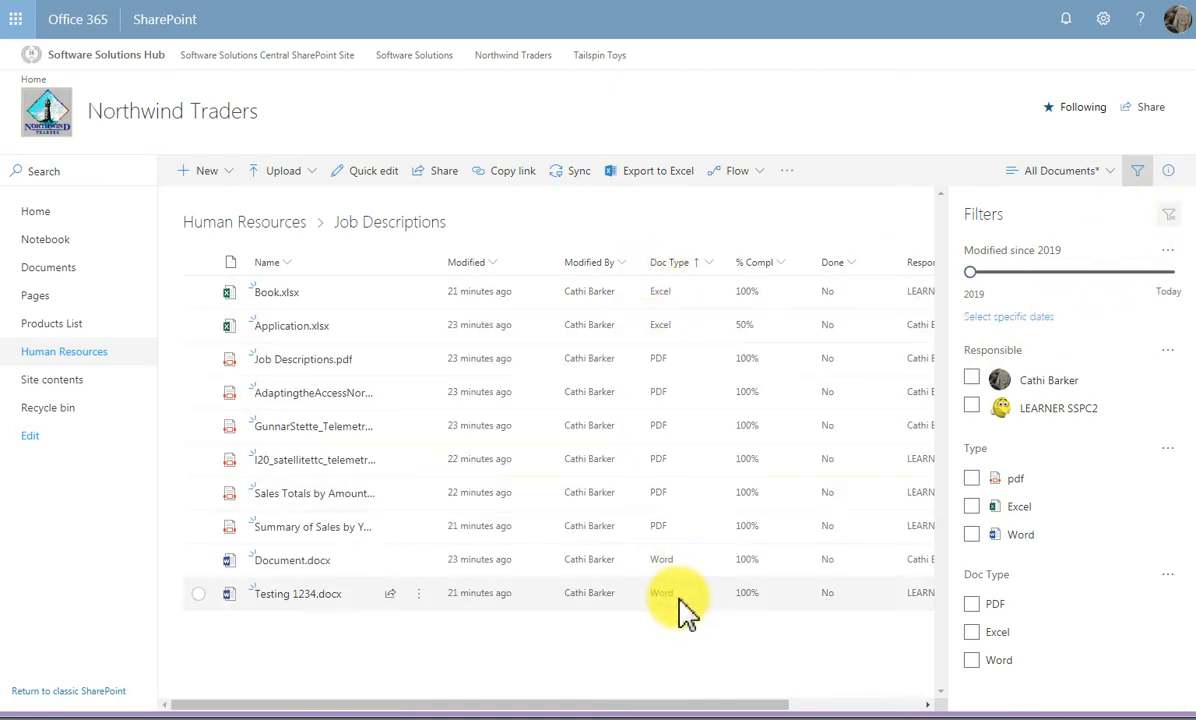
{"action": "left_click", "coordinate": [1137, 174]}
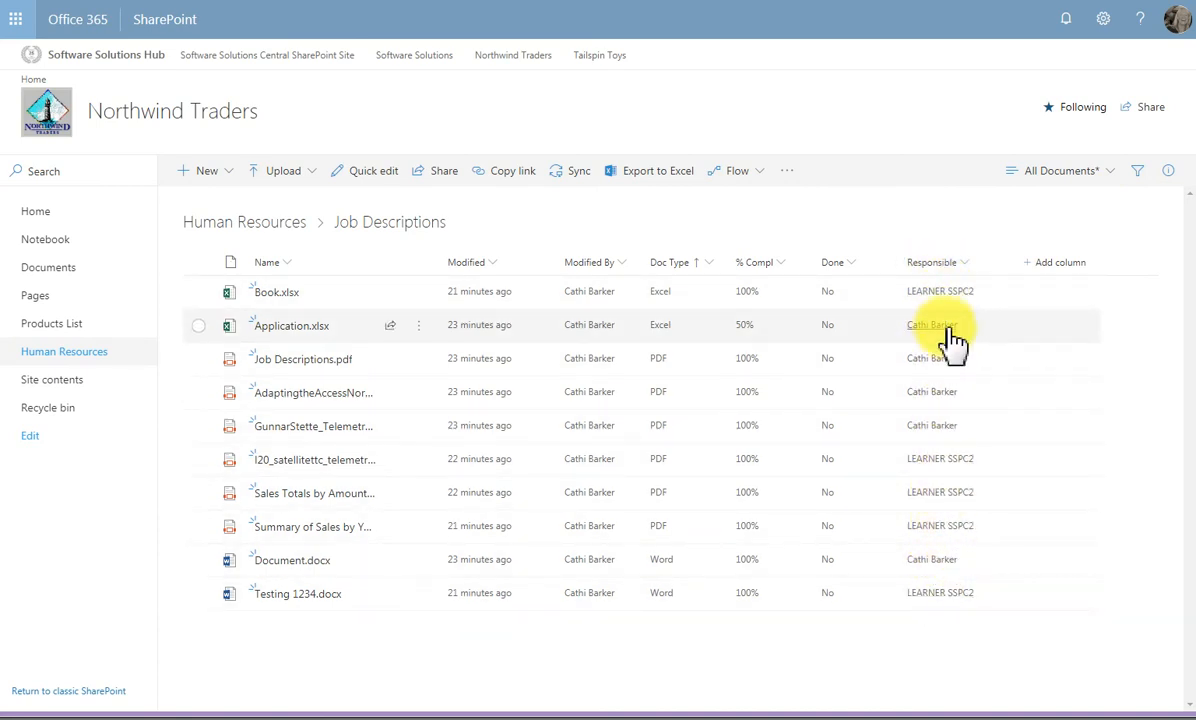
Step: Filter the documents by Responsible to the first listed person and close the filters pane
{"action": "left_click", "coordinate": [966, 263]}
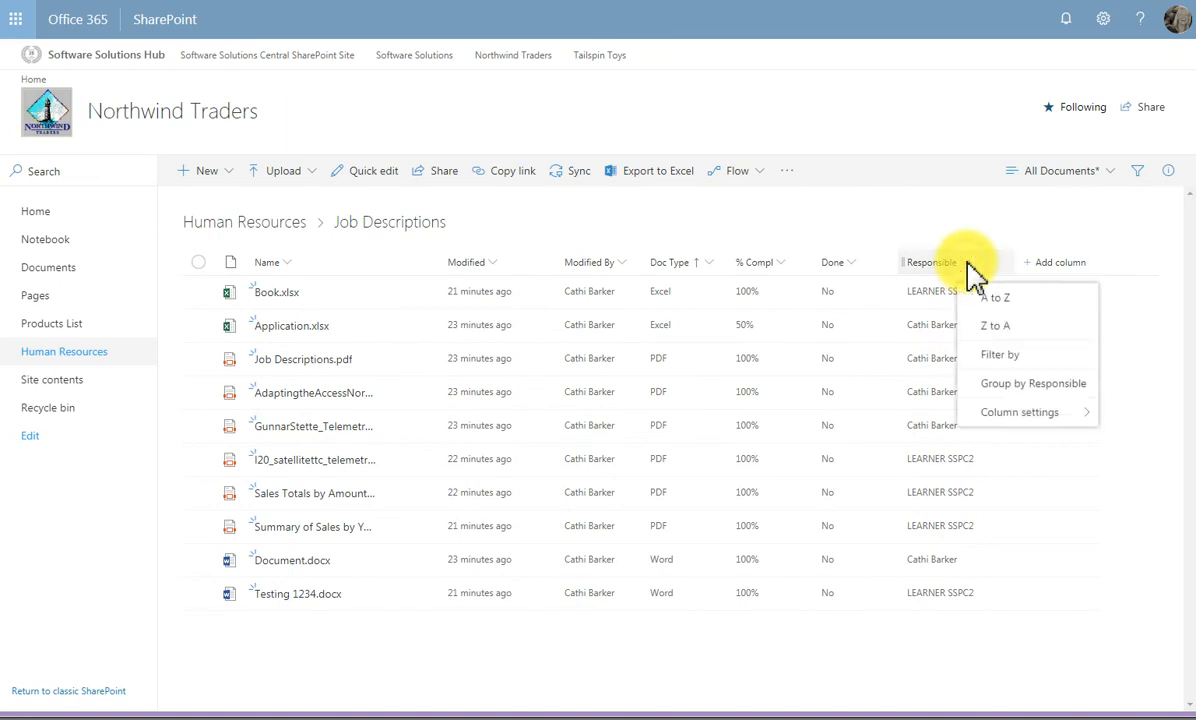
{"action": "left_click", "coordinate": [990, 356]}
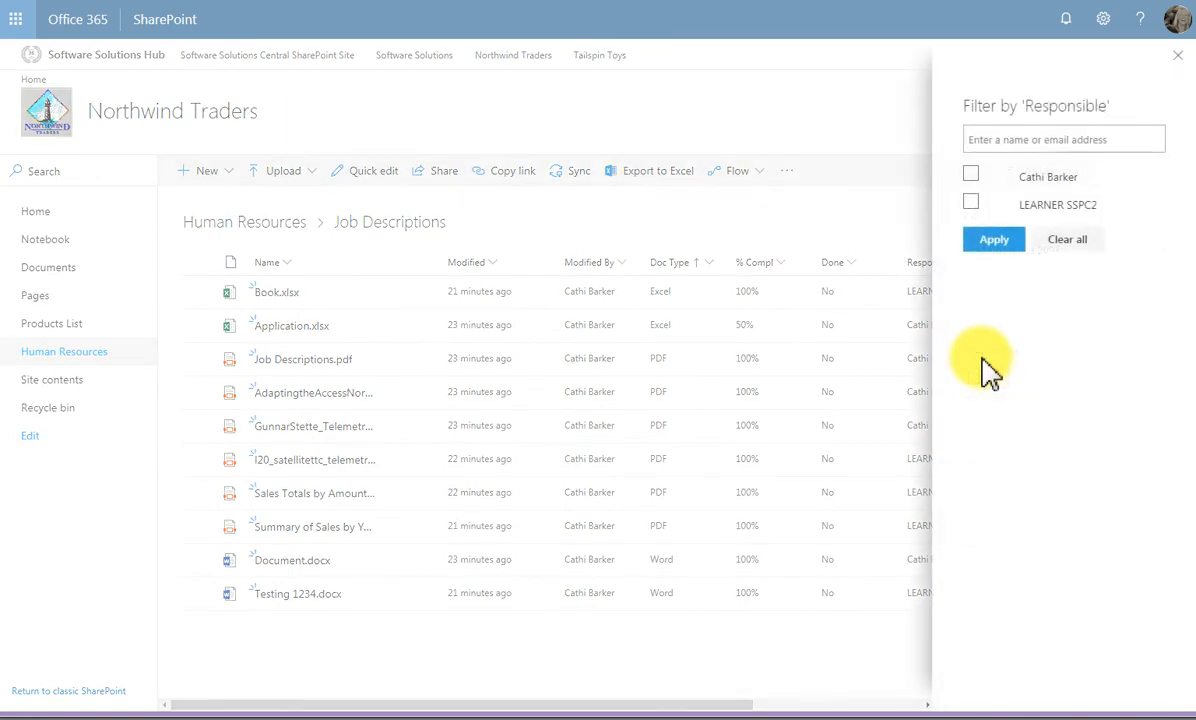
{"action": "left_click", "coordinate": [971, 178]}
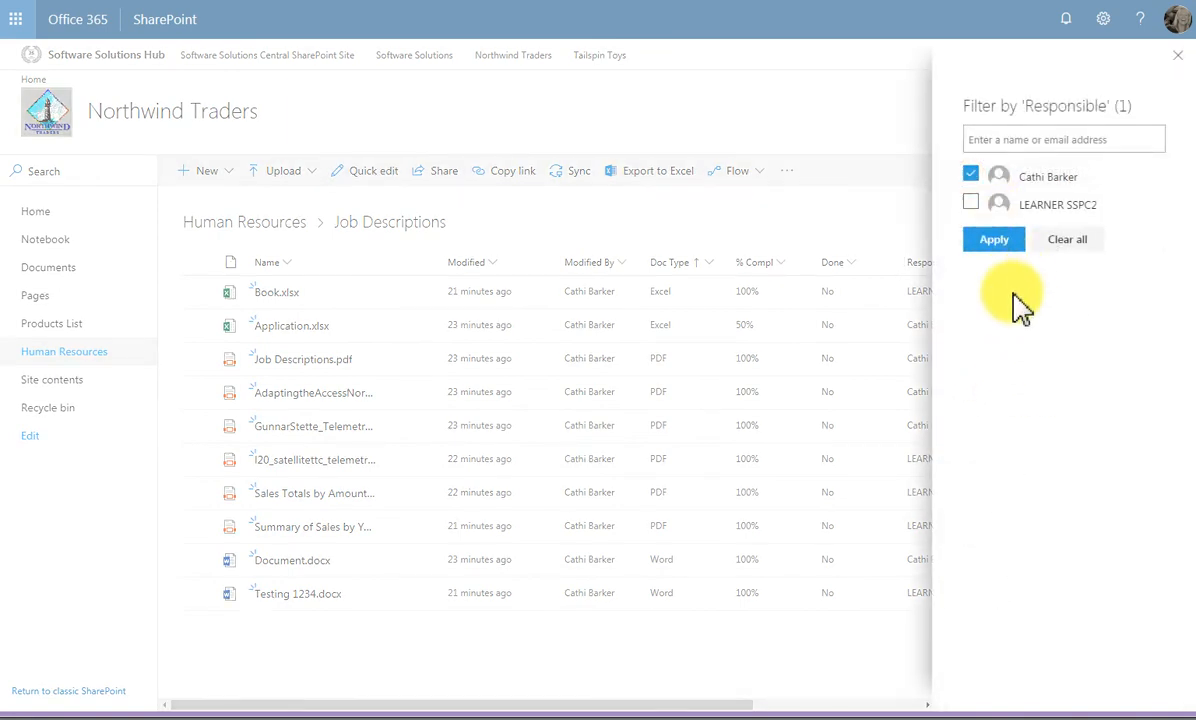
{"action": "left_click", "coordinate": [998, 242]}
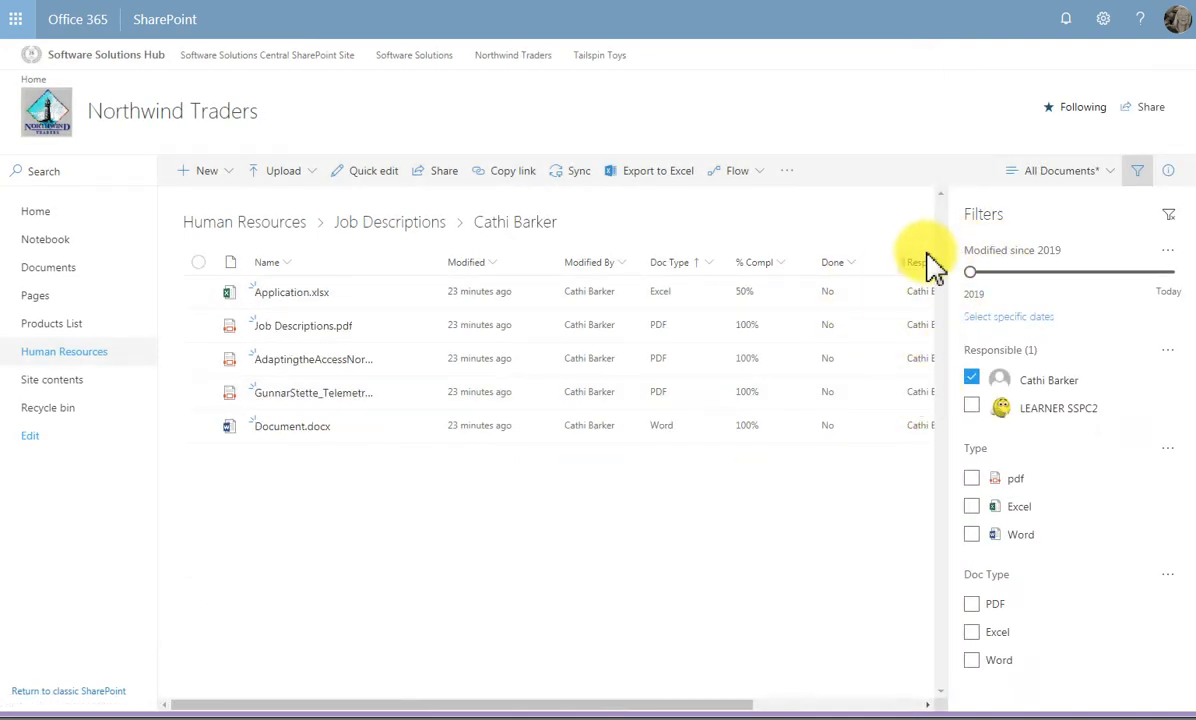
{"action": "left_click", "coordinate": [1137, 170]}
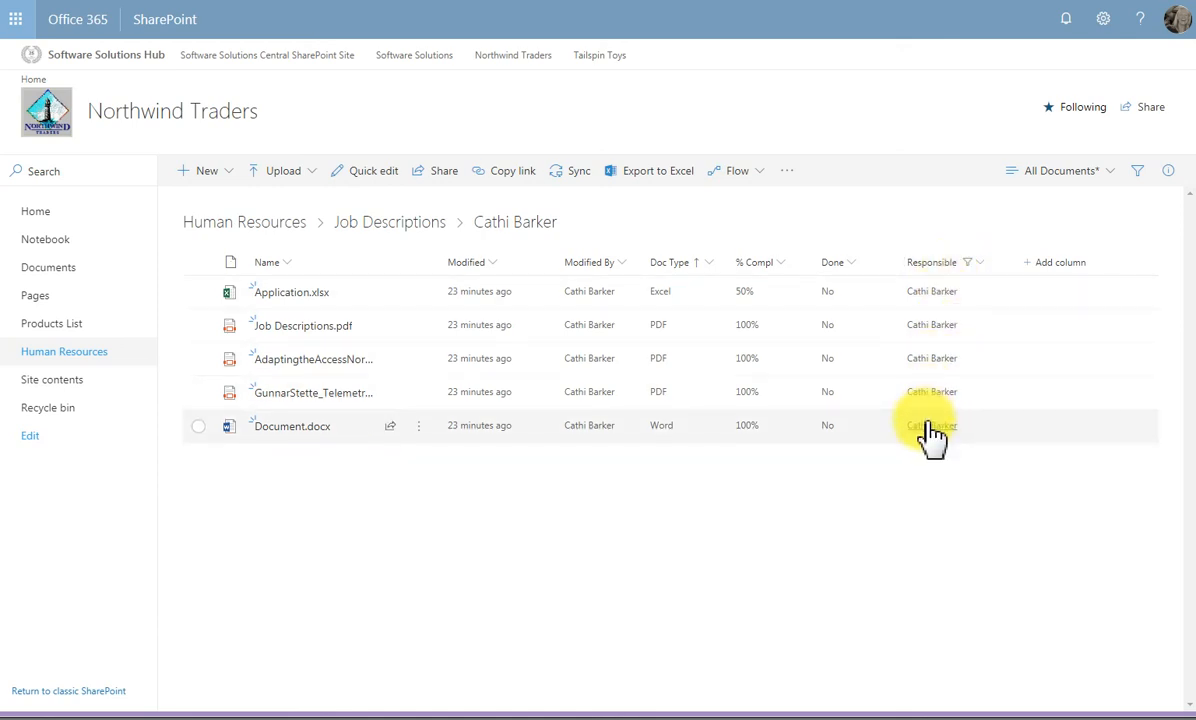
{"action": "mouse_move", "coordinate": [930, 437]}
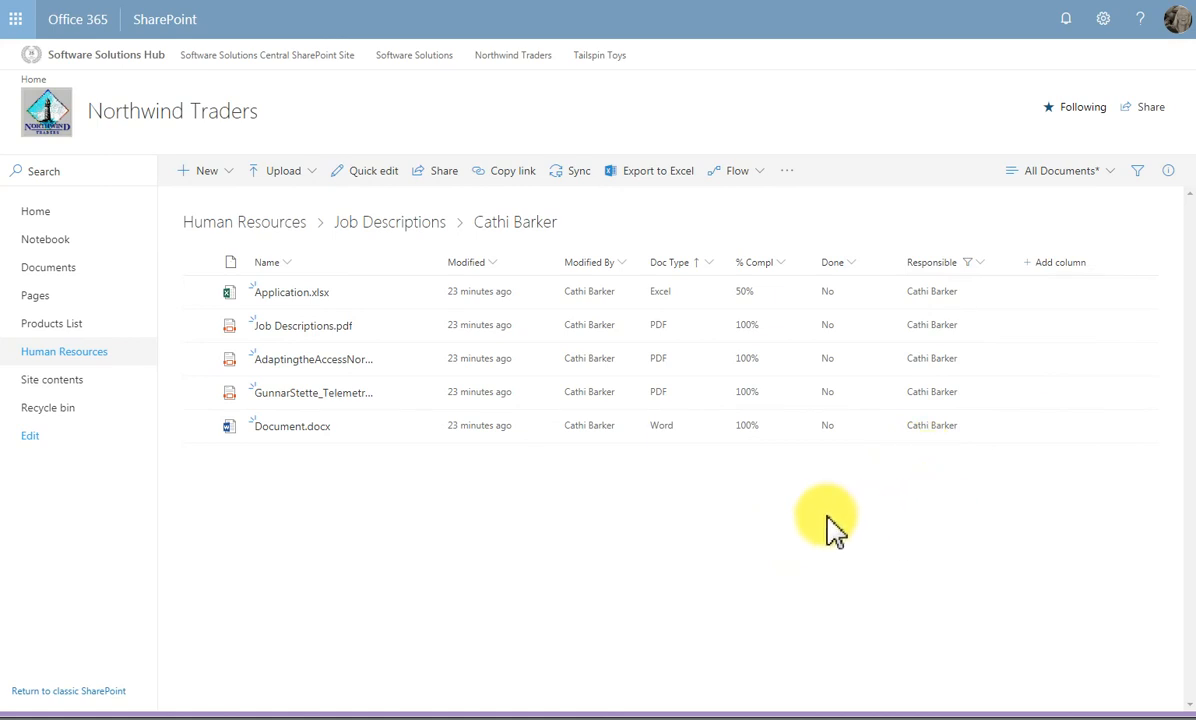
Step: Narrow the filtered documents further to the PDF Doc Type and close the filters pane
{"action": "left_click", "coordinate": [709, 261]}
{"action": "left_click", "coordinate": [746, 355]}
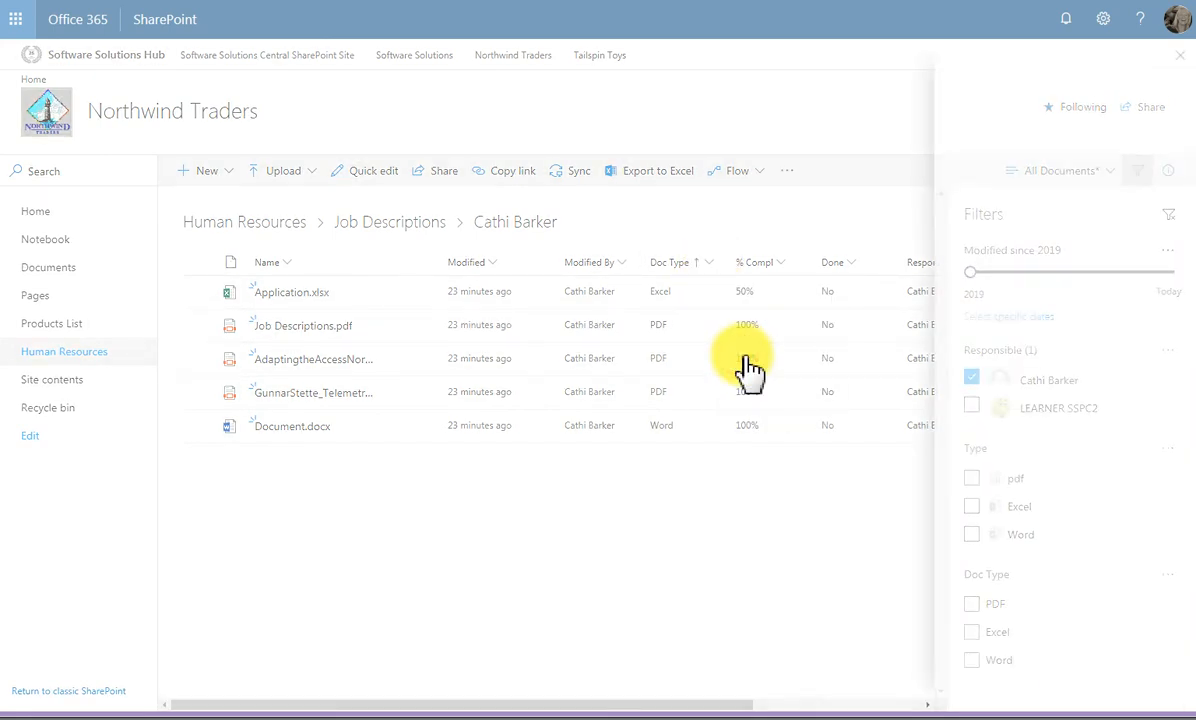
{"action": "left_click", "coordinate": [971, 167]}
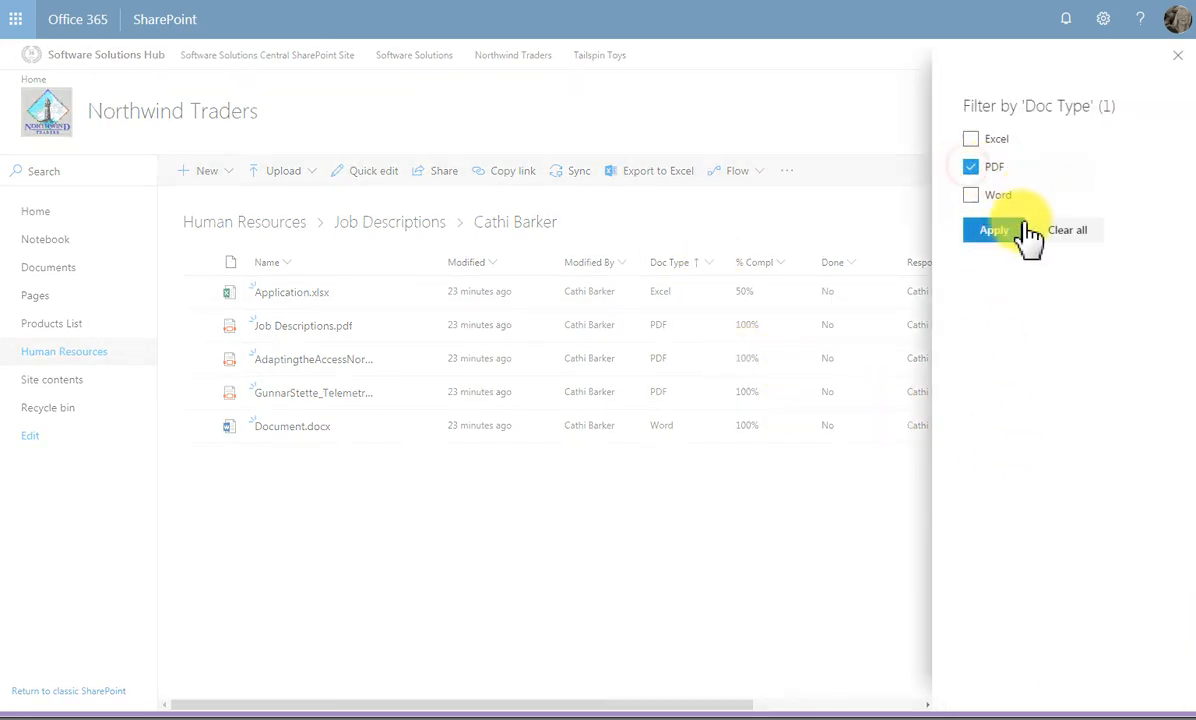
{"action": "left_click", "coordinate": [1004, 238]}
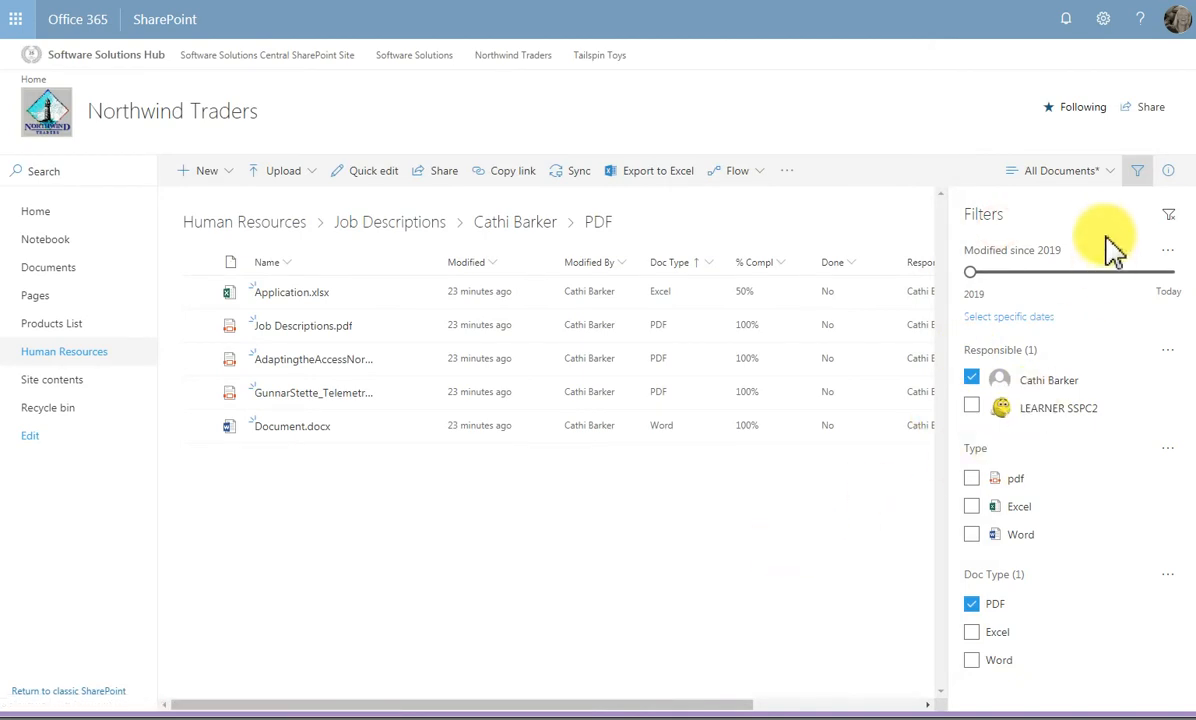
{"action": "left_click", "coordinate": [1139, 174]}
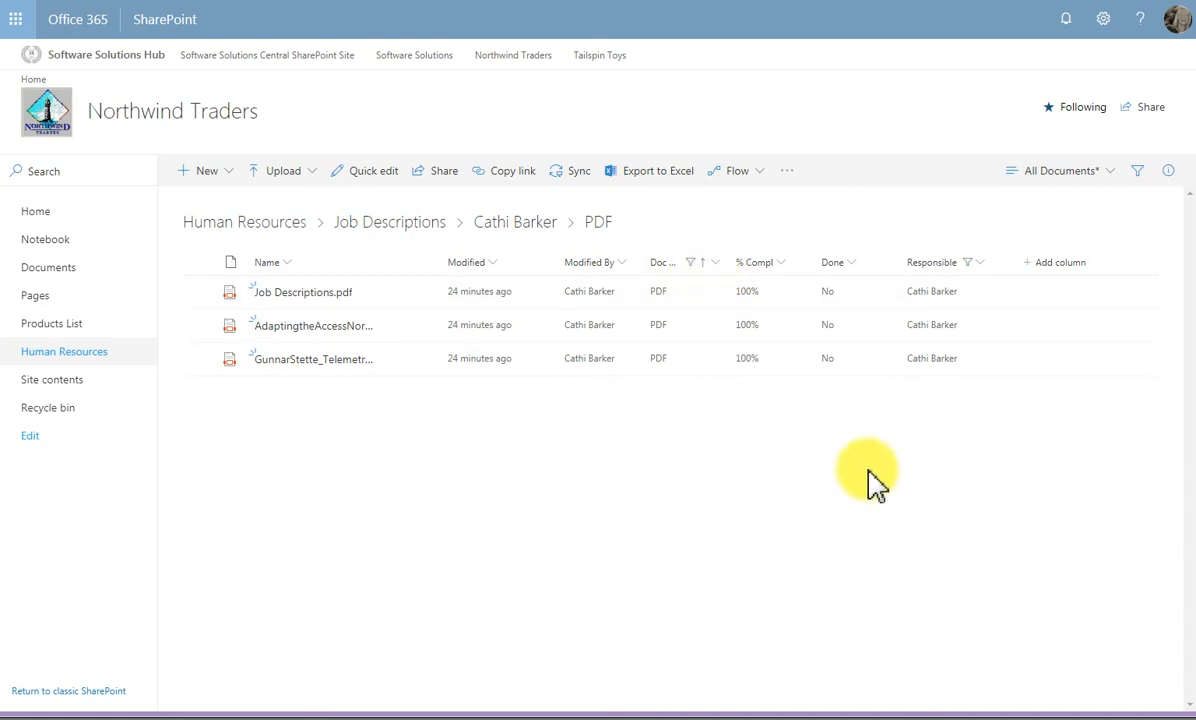
Step: Clear the Responsible and Doc Type filters from the document list and close the filters pane
{"action": "left_click", "coordinate": [983, 267]}
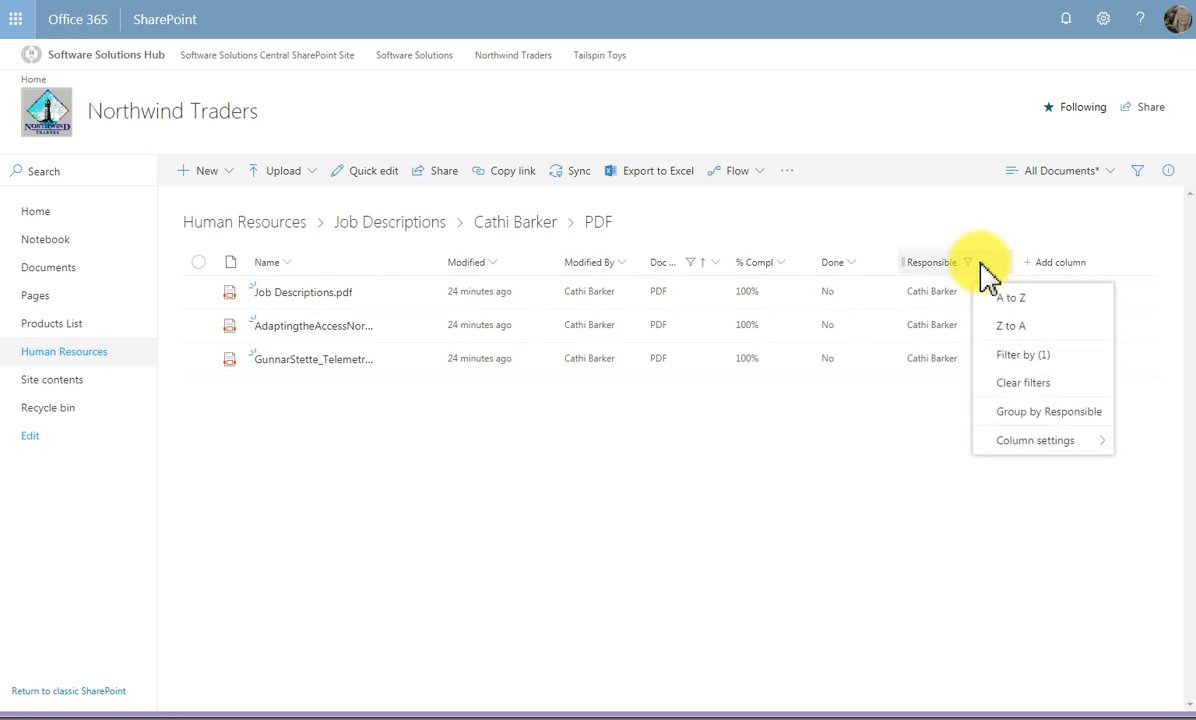
{"action": "left_click", "coordinate": [1008, 390]}
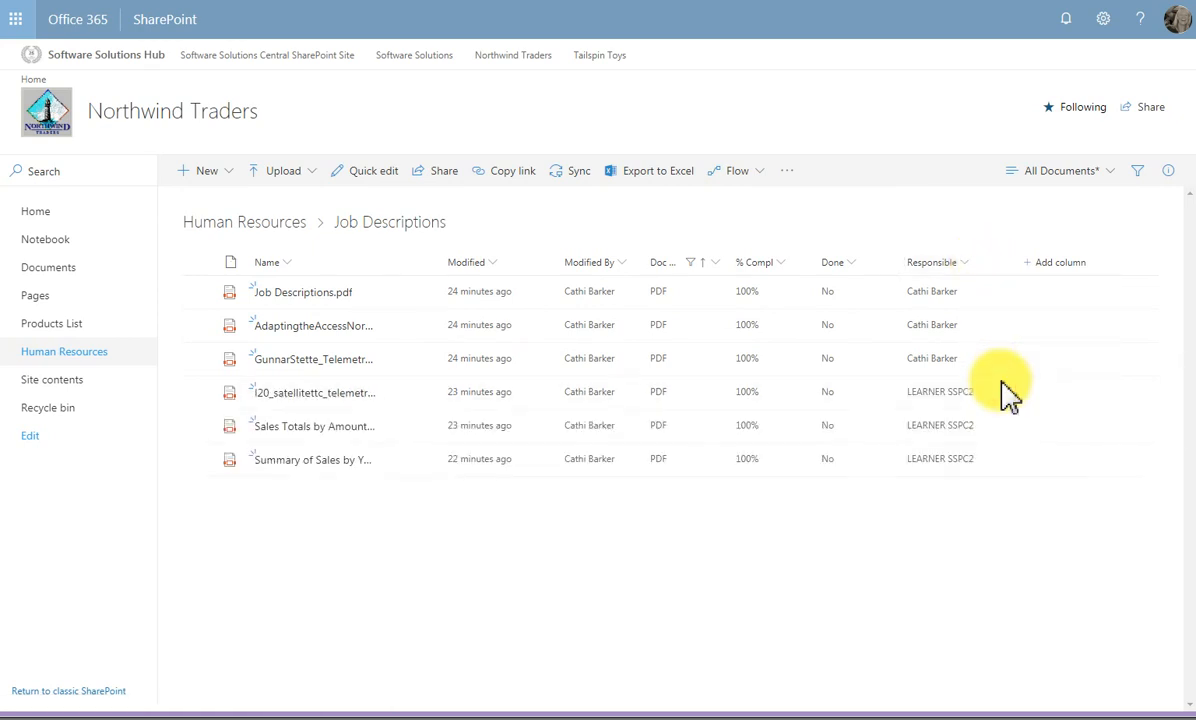
{"action": "left_click", "coordinate": [716, 265]}
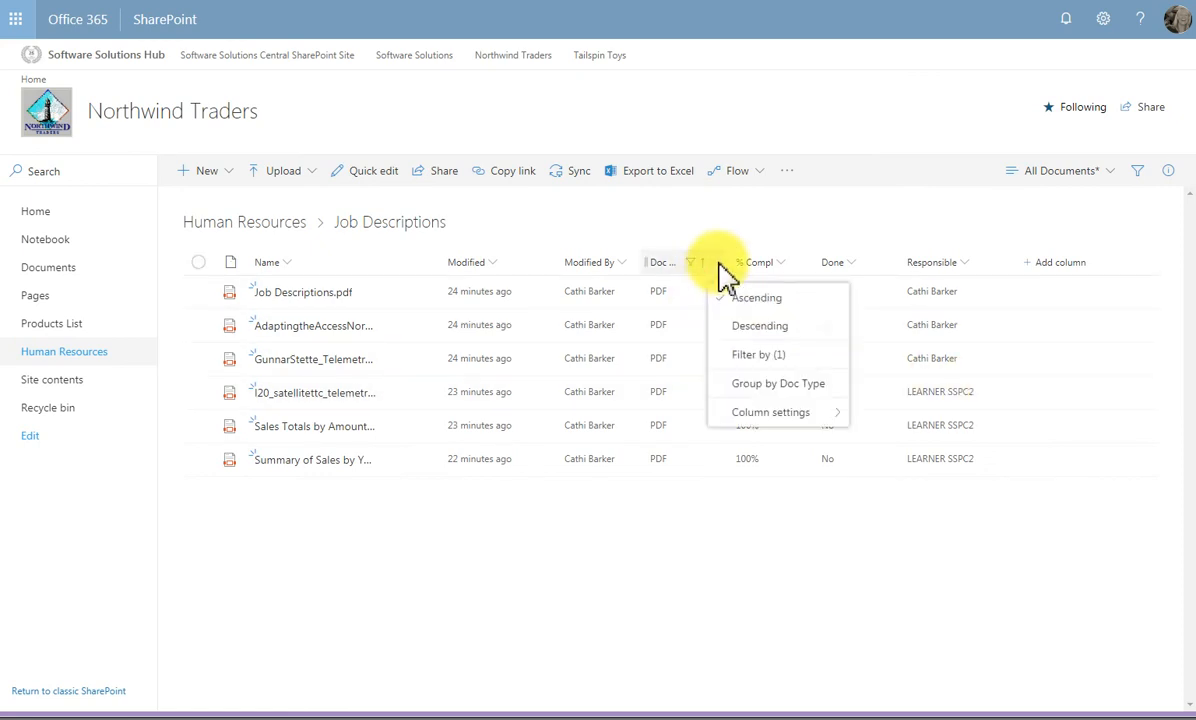
{"action": "left_click", "coordinate": [760, 368]}
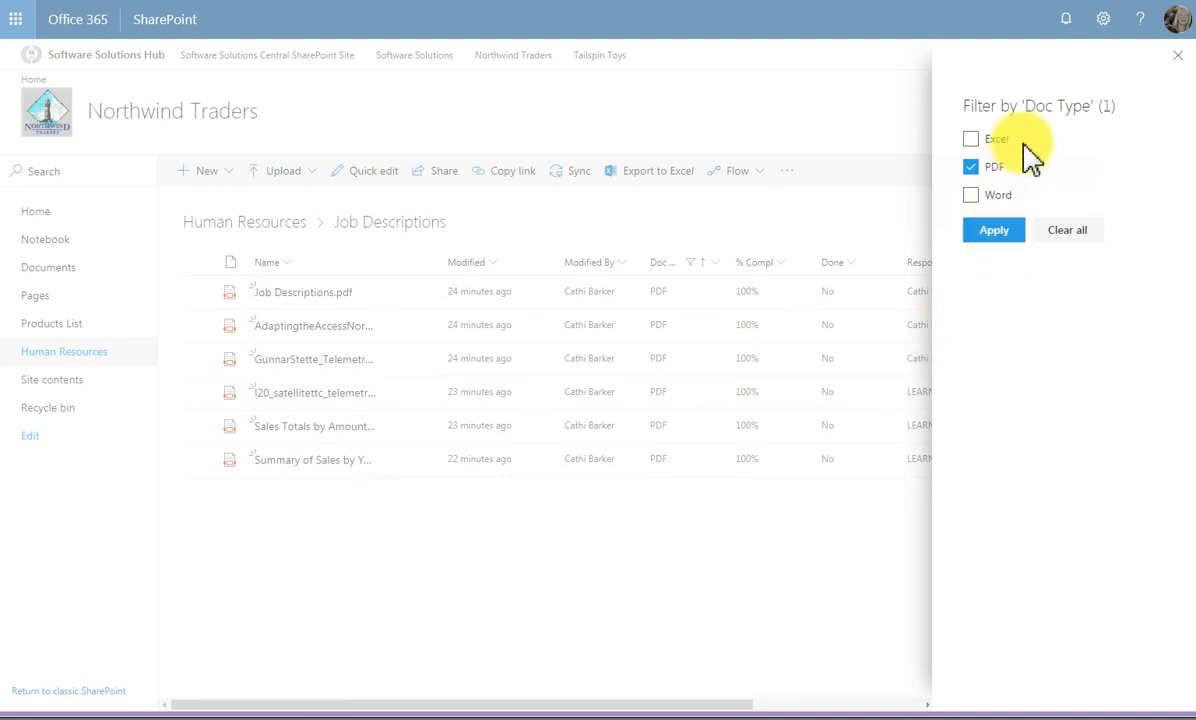
{"action": "left_click", "coordinate": [1065, 231]}
{"action": "left_click", "coordinate": [1178, 56]}
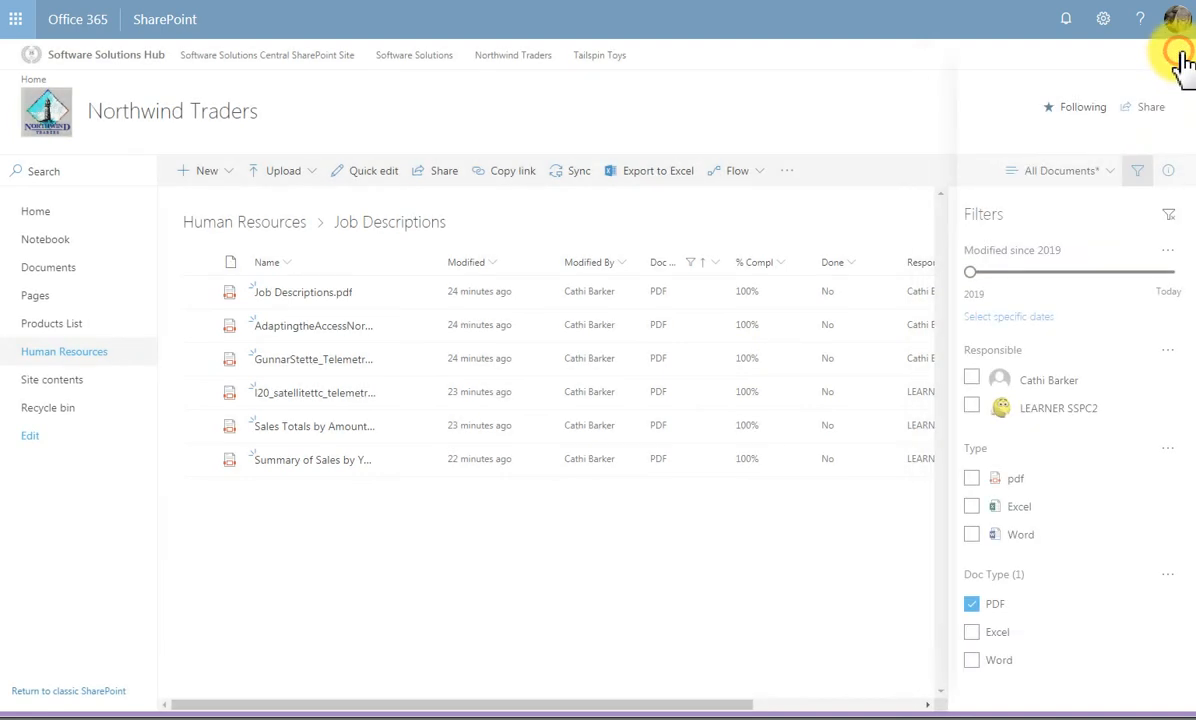
{"action": "left_click", "coordinate": [1168, 216]}
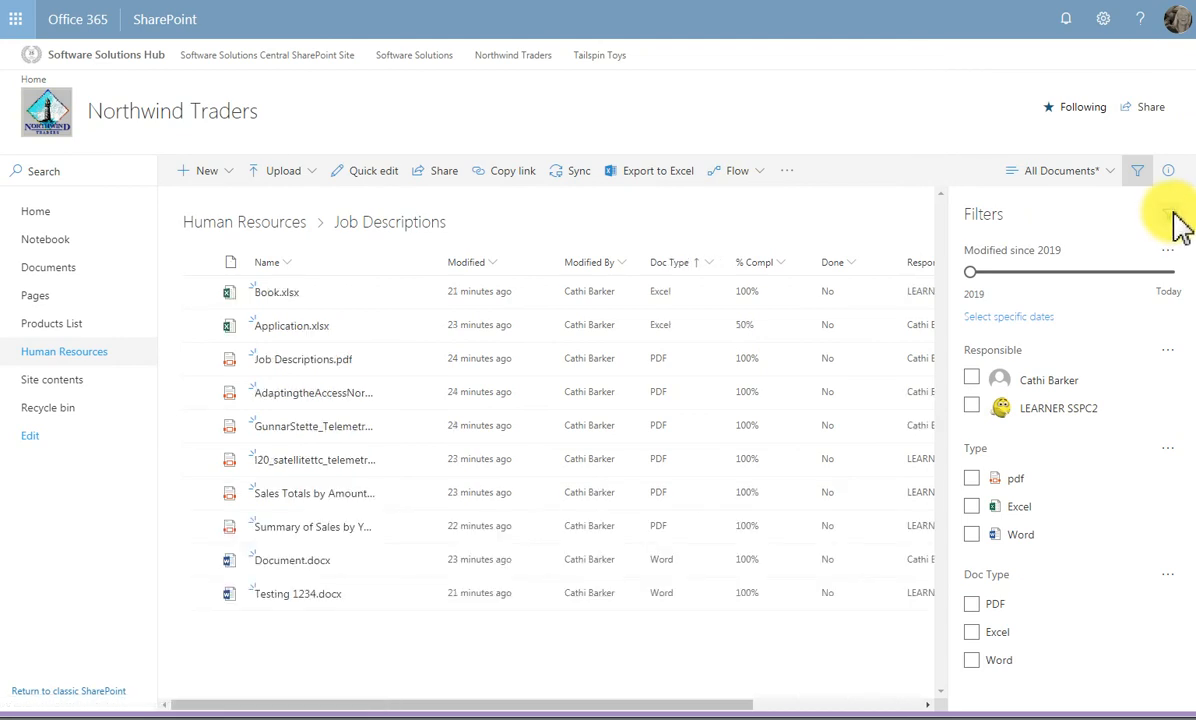
{"action": "left_click", "coordinate": [1135, 173]}
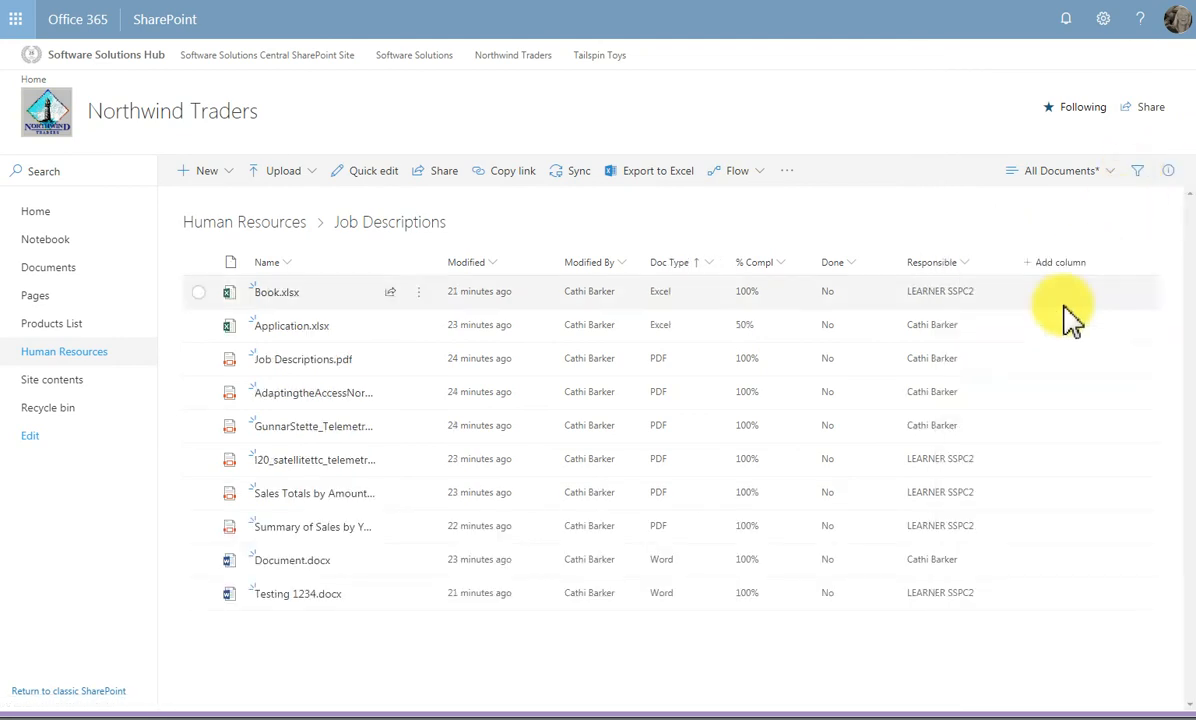
{"action": "left_click", "coordinate": [712, 262]}
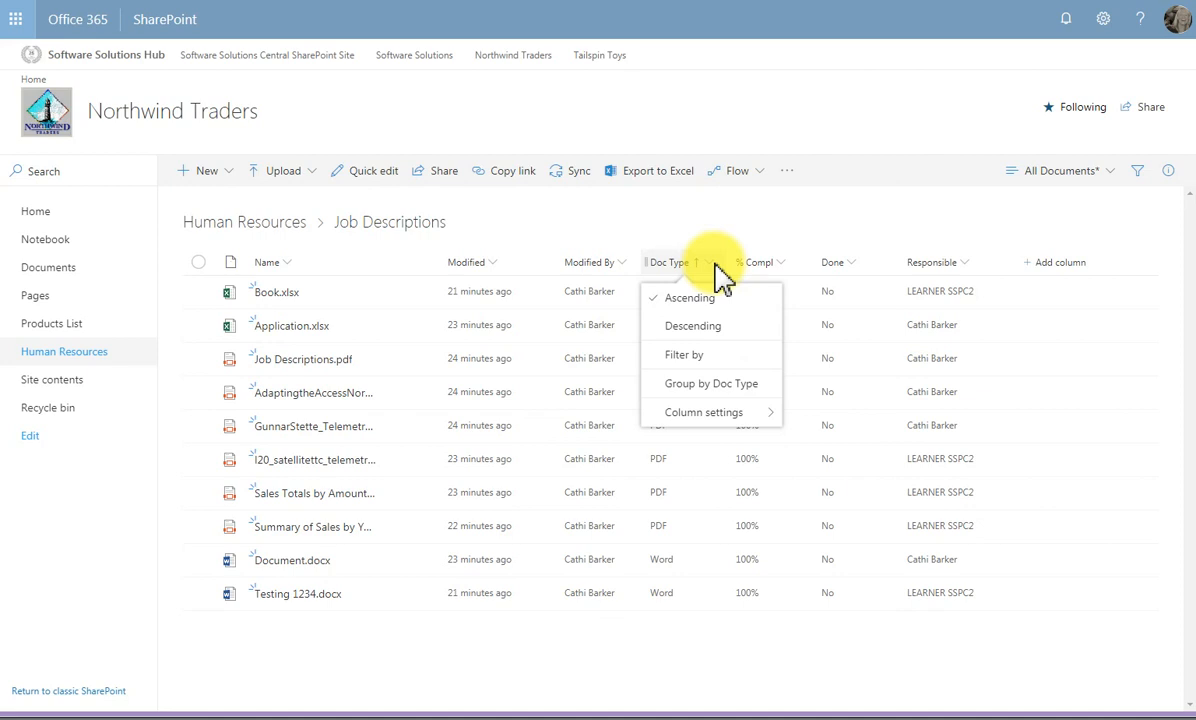
{"action": "left_click", "coordinate": [715, 264]}
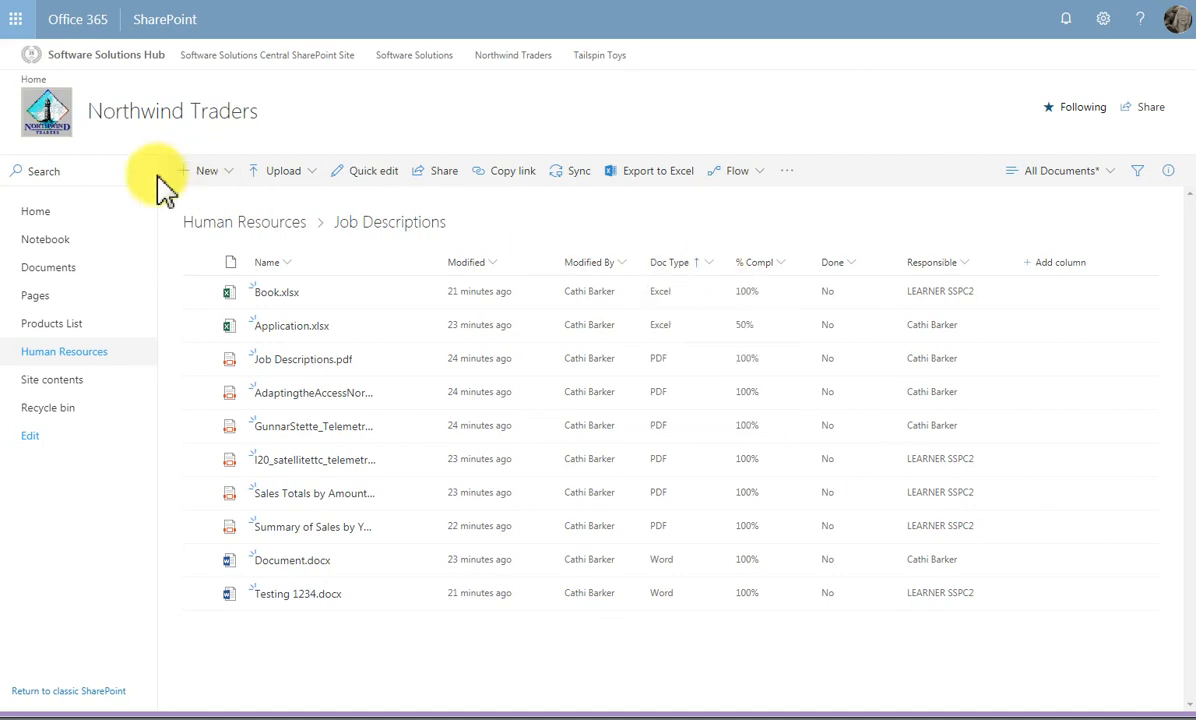
Step: Start a search on the Northwind Traders site
{"action": "left_click", "coordinate": [54, 172]}
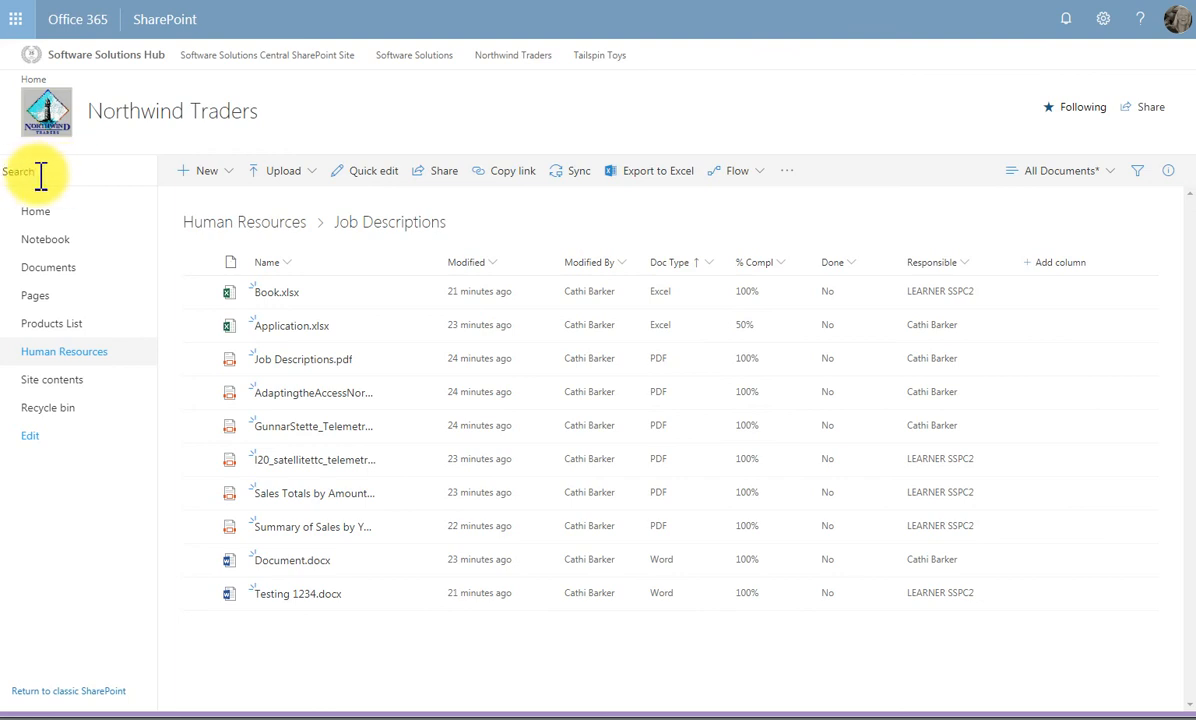